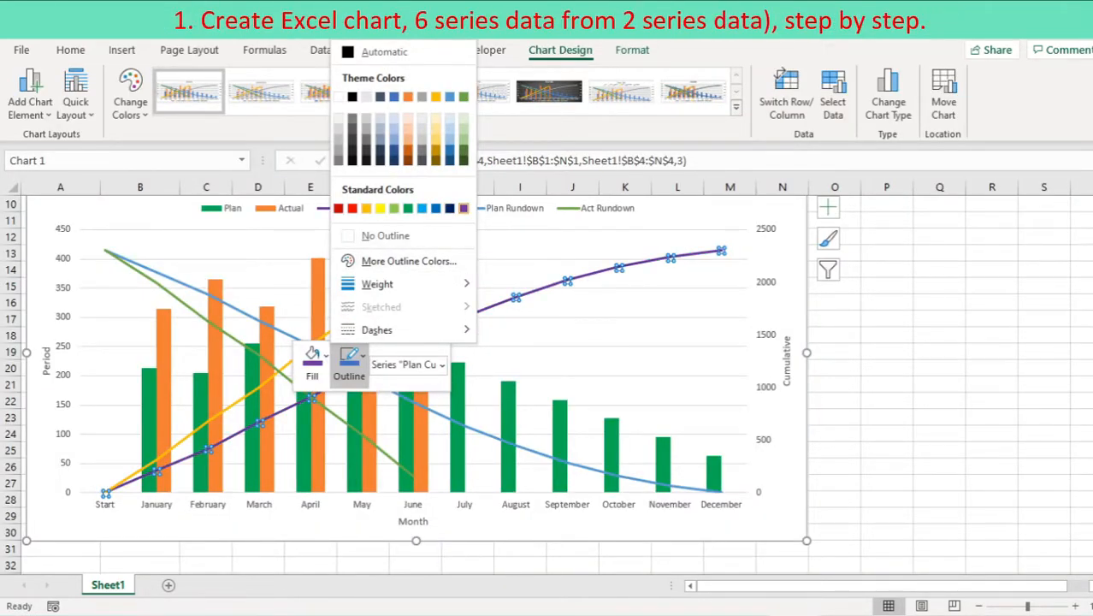
# Step: Set the outline colour of the Plan Cum series line in the chart to purple
pyautogui.click(463, 208)
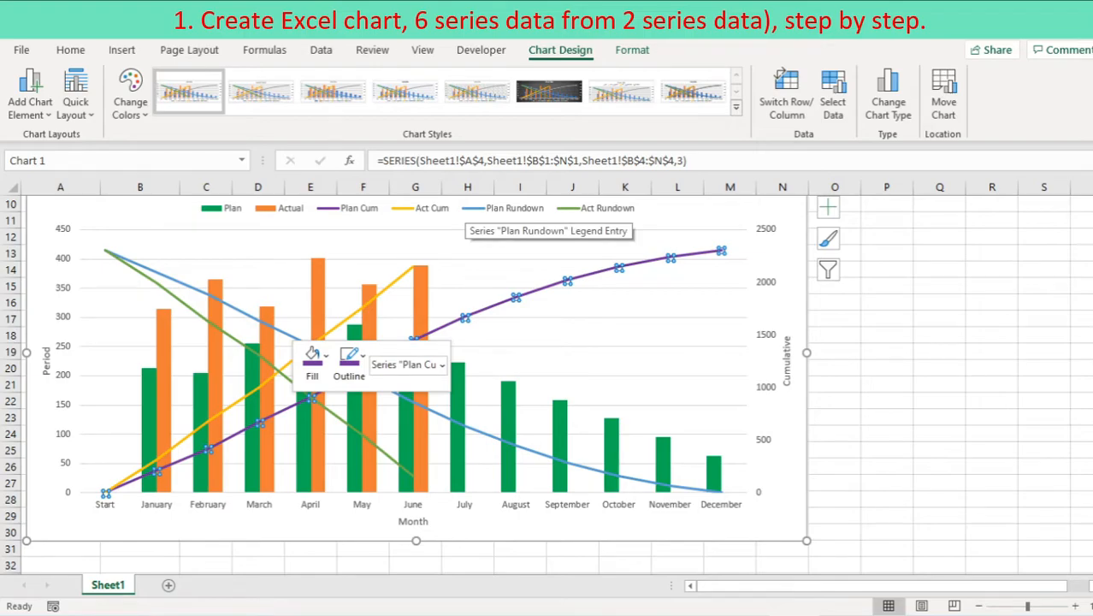
# Step: Label A4:A7 as Plan Cum, Act Cum, Plan Rundown and Act Rundown, and autofit column A to the labels
pyautogui.press('Down')
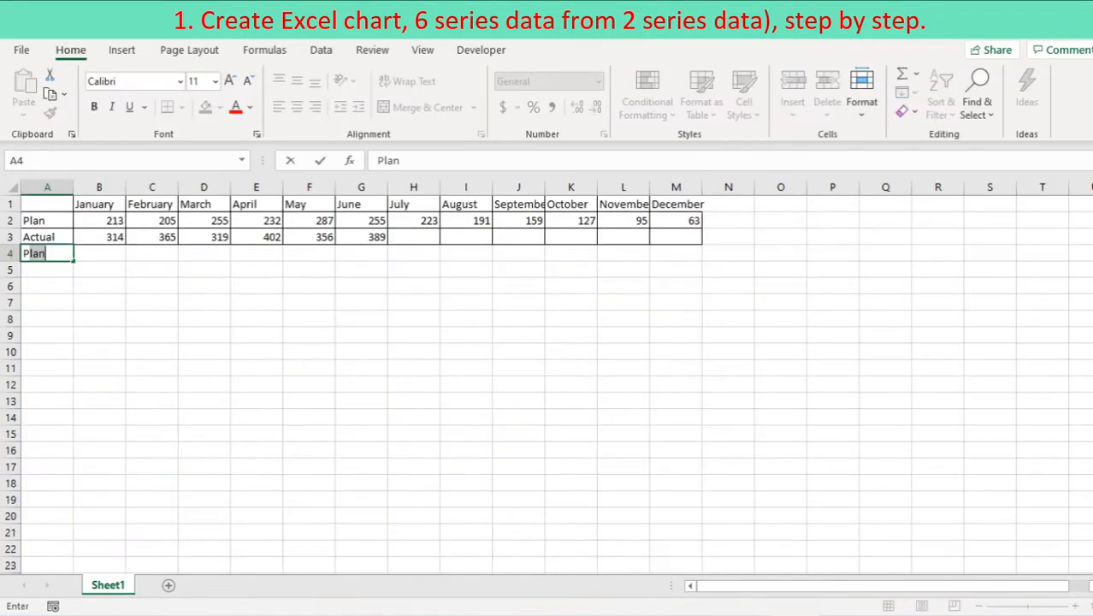
pyautogui.write('Cum')
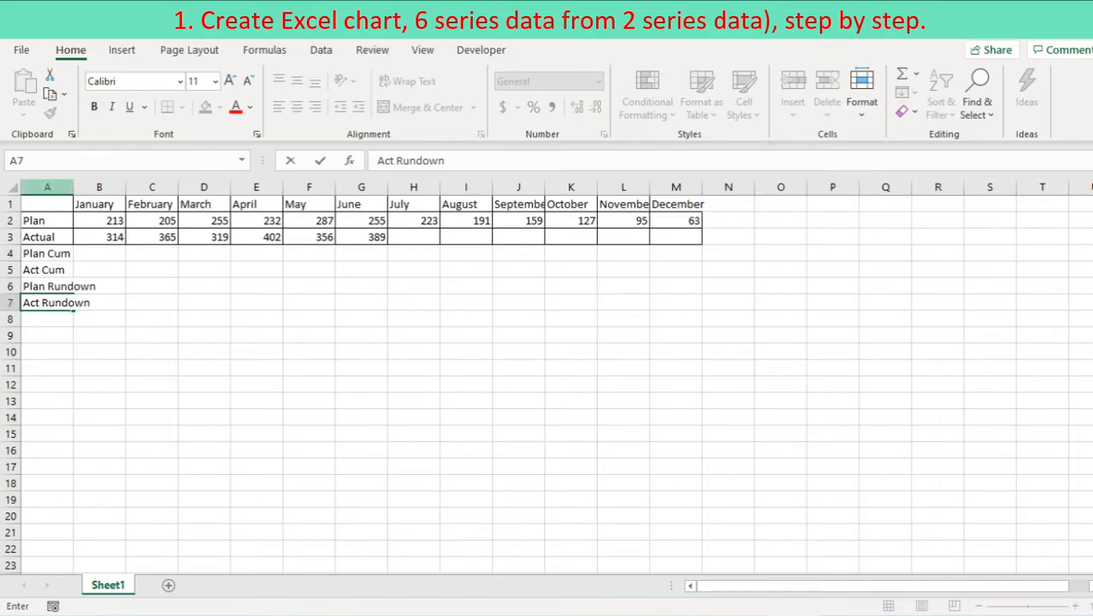
pyautogui.click(47, 187)
pyautogui.doubleClick(74, 186)
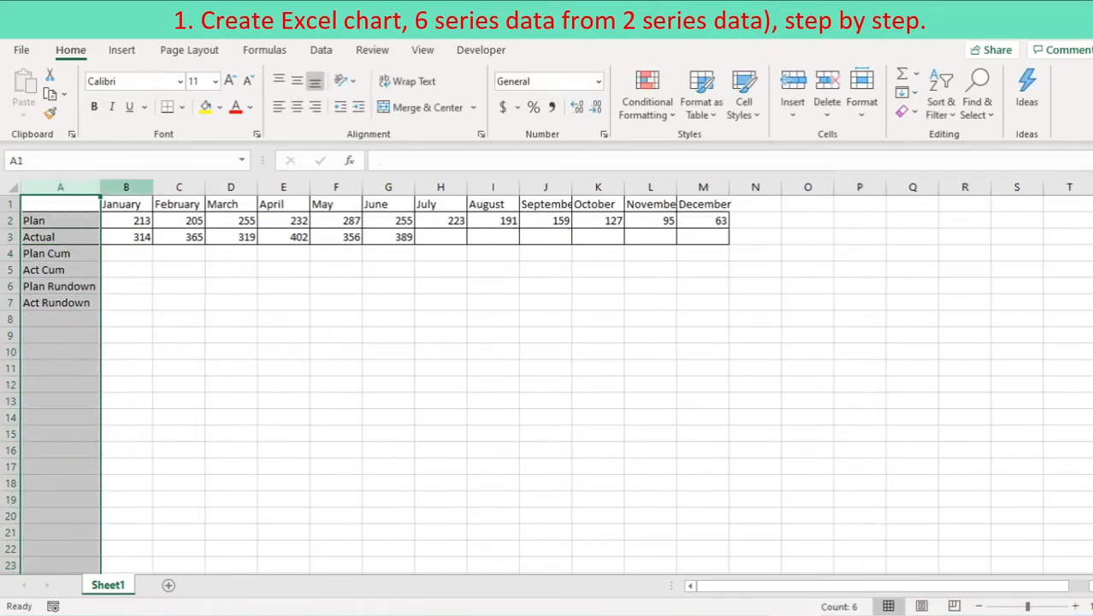
# Step: Insert a new column before January and give it the header Start
pyautogui.click(126, 204)
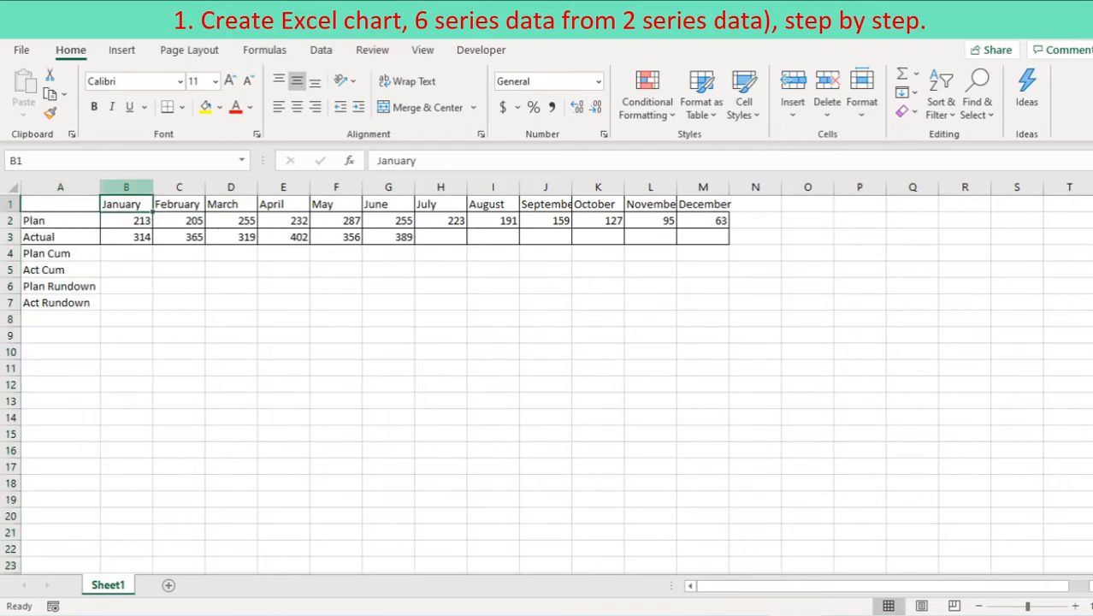
pyautogui.click(126, 186)
pyautogui.rightClick(137, 186)
pyautogui.click(164, 320)
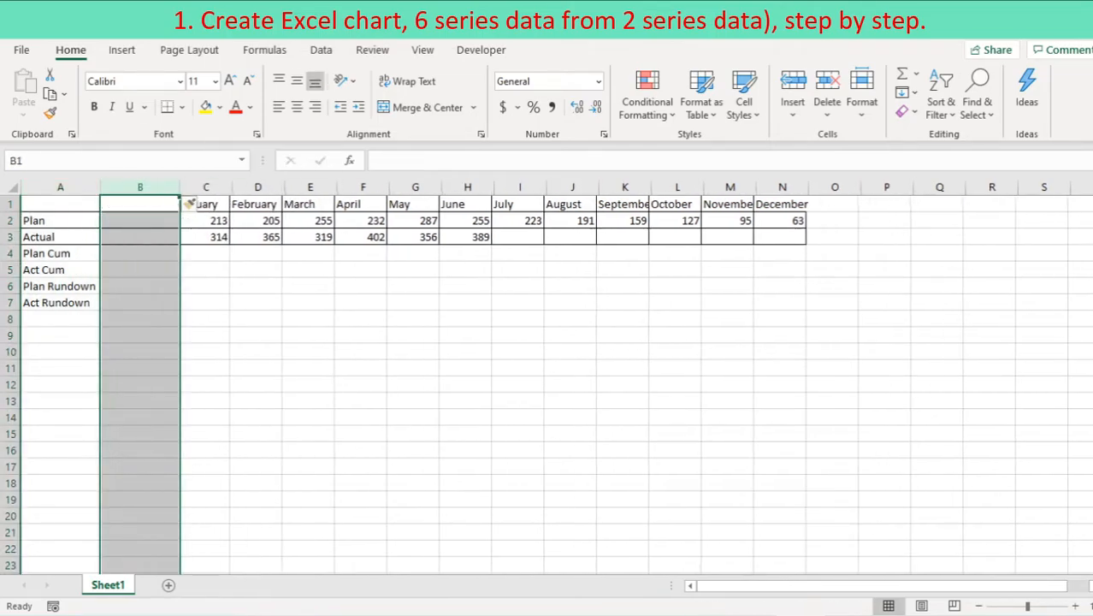
pyautogui.click(139, 204)
pyautogui.write('Start')
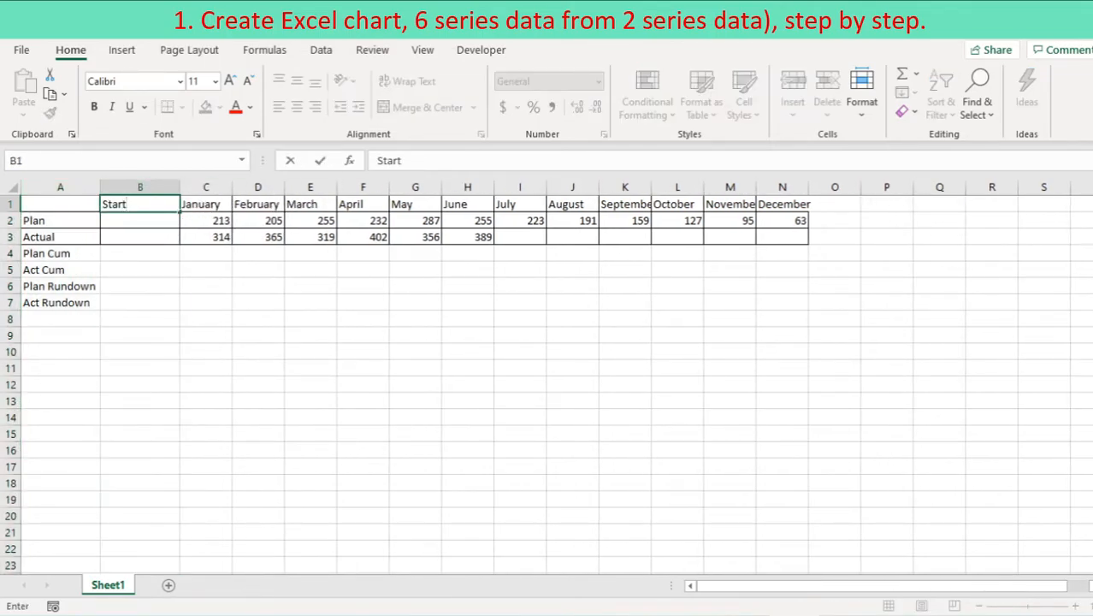
pyautogui.press('Return')
# Step: Enter 0 in the Start column for Plan, Actual, Plan Cum and Act Cum (B2:B5)
pyautogui.press('Down')
pyautogui.press('Up')
pyautogui.write('0')
pyautogui.press('Return')
pyautogui.write('0')
pyautogui.press('Return')
pyautogui.write('0')
pyautogui.press('Return')
pyautogui.write('0')
pyautogui.press('Return')
pyautogui.press('Up')
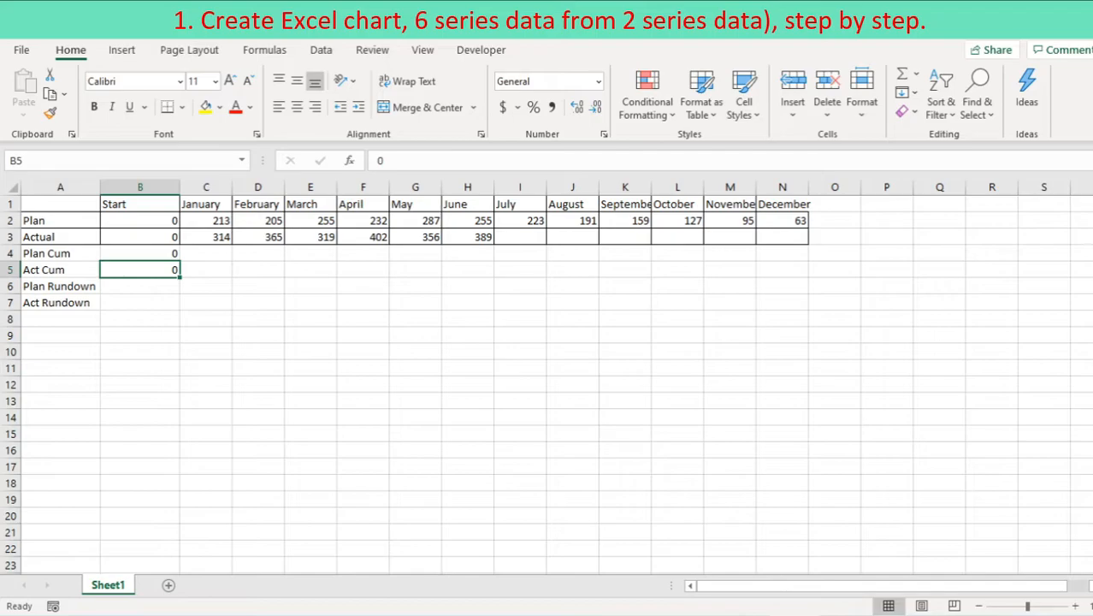
# Step: Set the Start value of Plan Rundown to the sum of C2:N2 and make the Act Rundown Start value equal B6
pyautogui.press('Down')
pyautogui.write('=sum(')
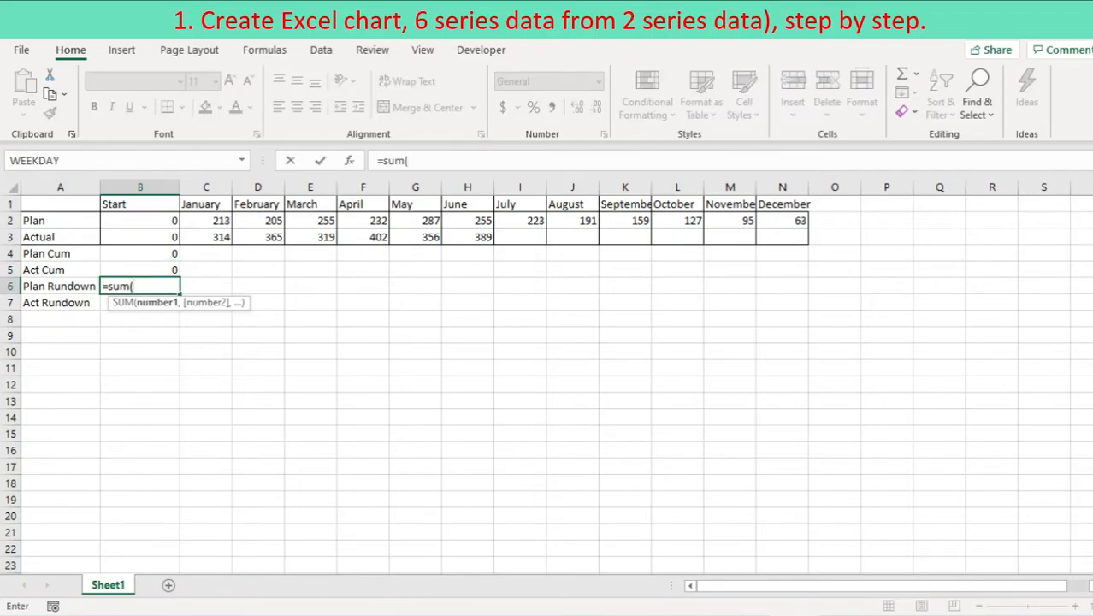
pyautogui.moveTo(206, 221); pyautogui.dragTo(783, 220)
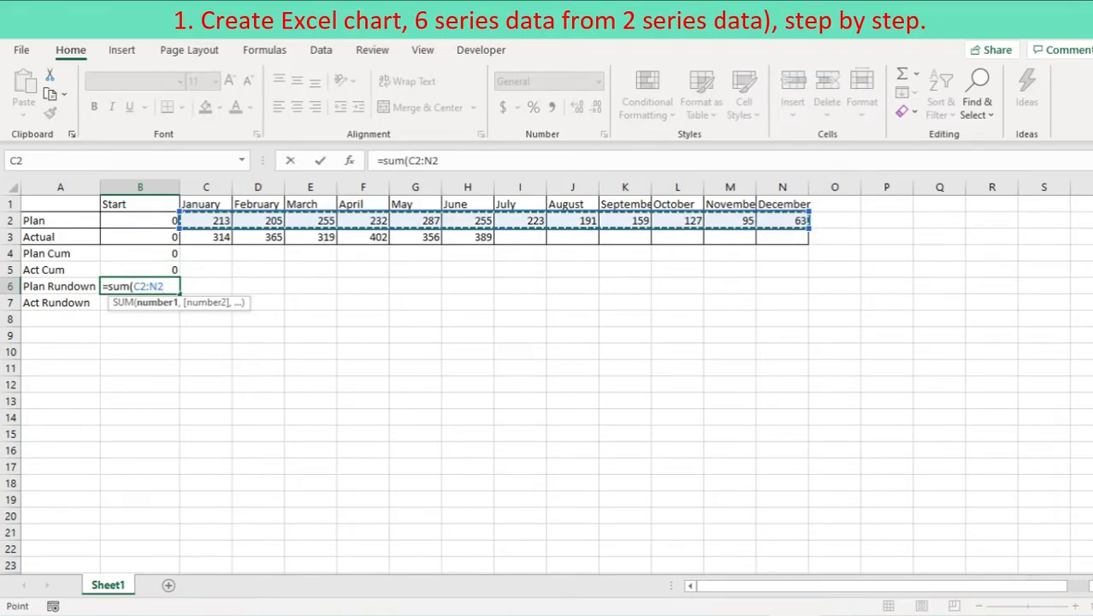
pyautogui.press('Return')
pyautogui.write('=')
pyautogui.press('Up')
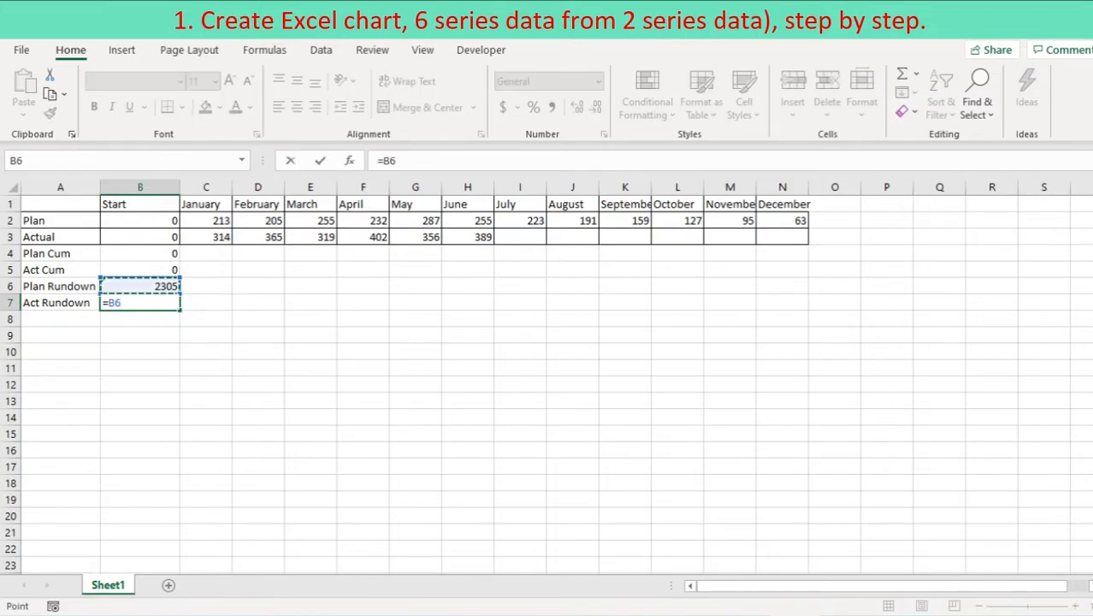
pyautogui.press('Return')
# Step: Calculate the January Plan Cum and Act Cum values in C4 and C5 by adding the January figures to the Start values
pyautogui.click(206, 253)
pyautogui.write('=')
pyautogui.click(139, 221)
pyautogui.write('+')
pyautogui.click(205, 220)
pyautogui.press('Return')
# Step: Fill Plan Cum with =C4+D2 from February through December and Act Cum with =C5+D3 from February through June
pyautogui.write('=')
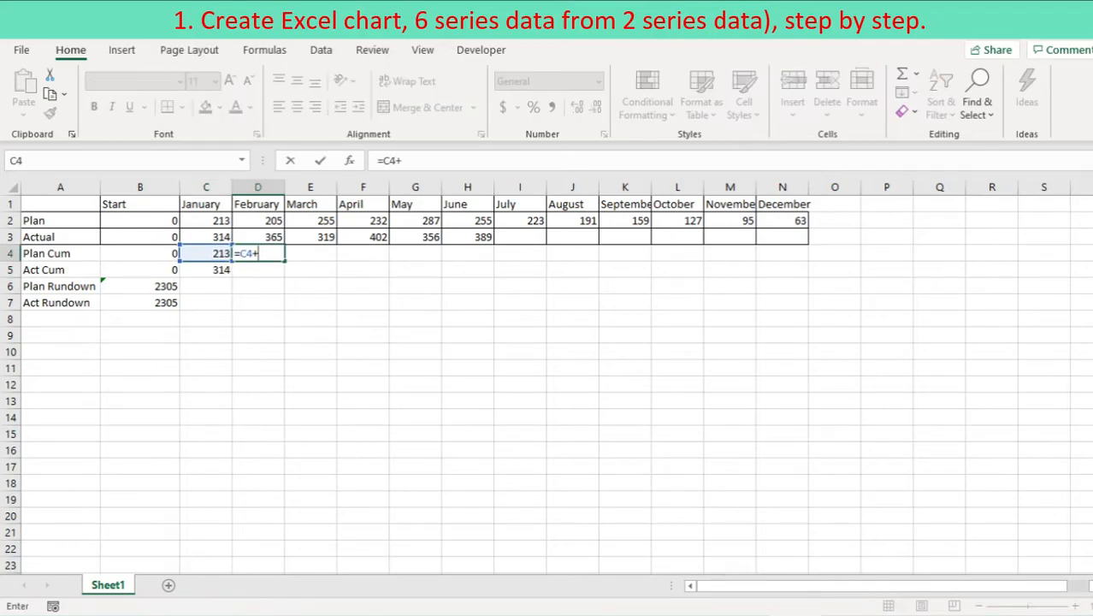
pyautogui.press('Up')
pyautogui.press('Up')
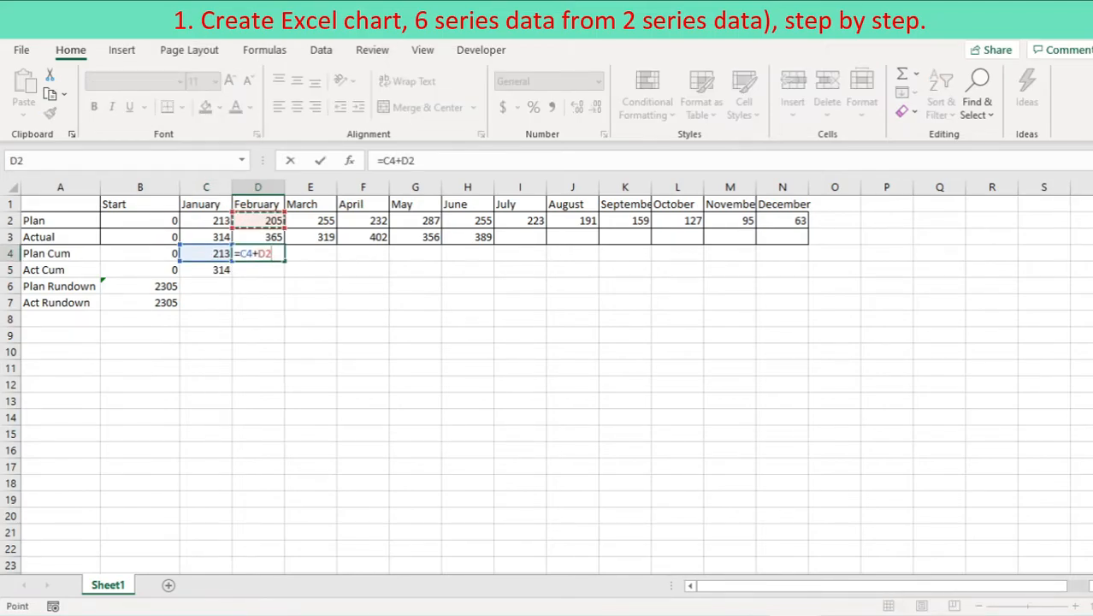
pyautogui.press('Return')
pyautogui.press('Up')
pyautogui.press('Up')
pyautogui.click(257, 253)
pyautogui.moveTo(284, 260); pyautogui.dragTo(803, 259)
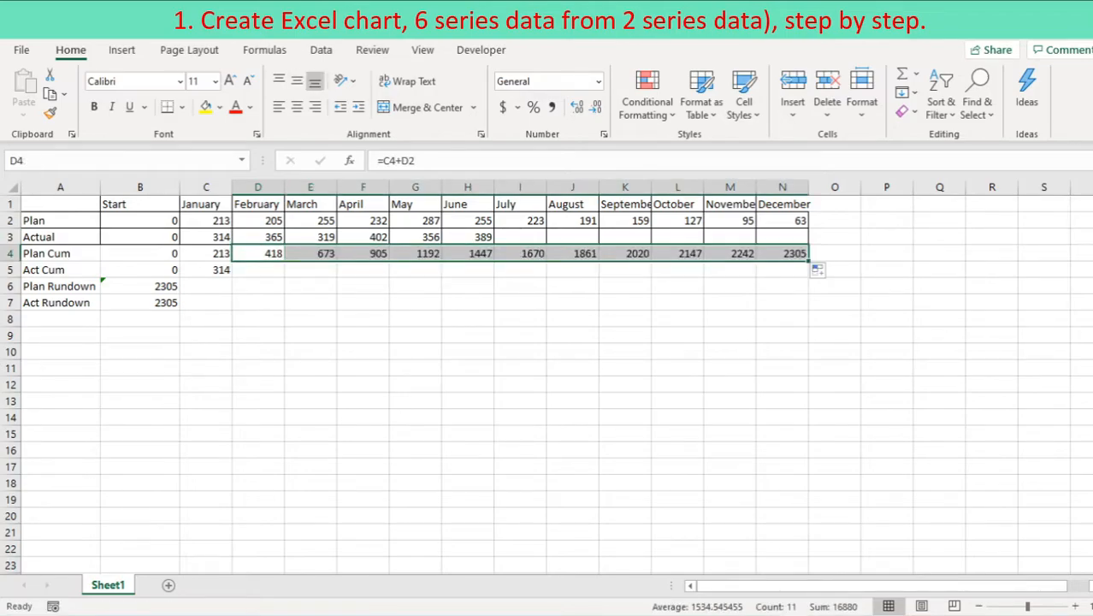
pyautogui.moveTo(284, 277); pyautogui.dragTo(494, 275)
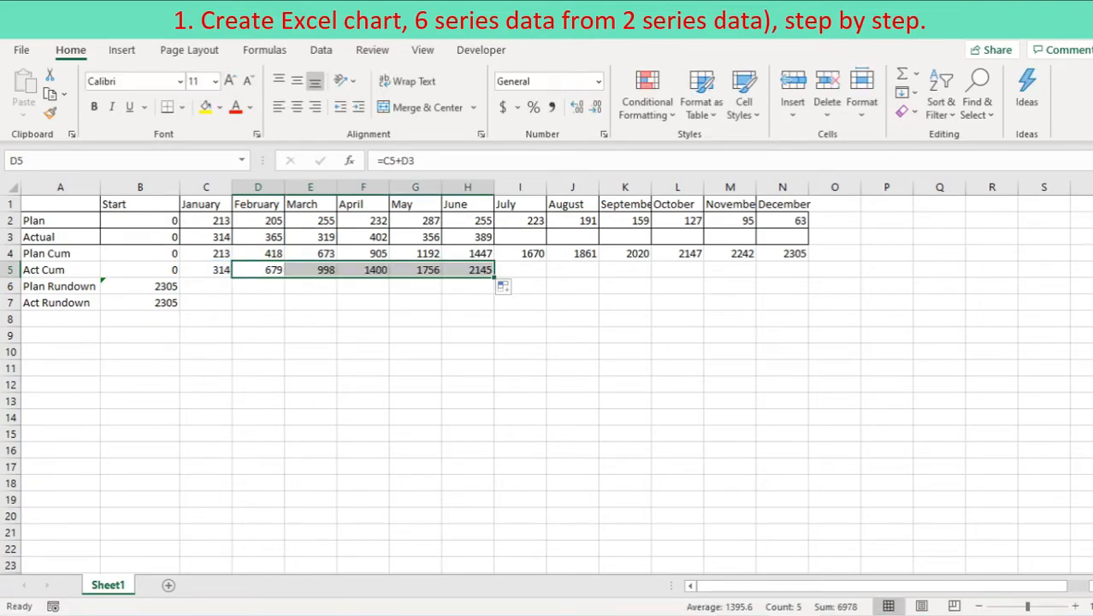
# Step: Calculate Plan Rundown with =B6-C2 in January and =C6-D2 in February, and fill the formula through December
pyautogui.click(205, 285)
pyautogui.write('=B6-C2')
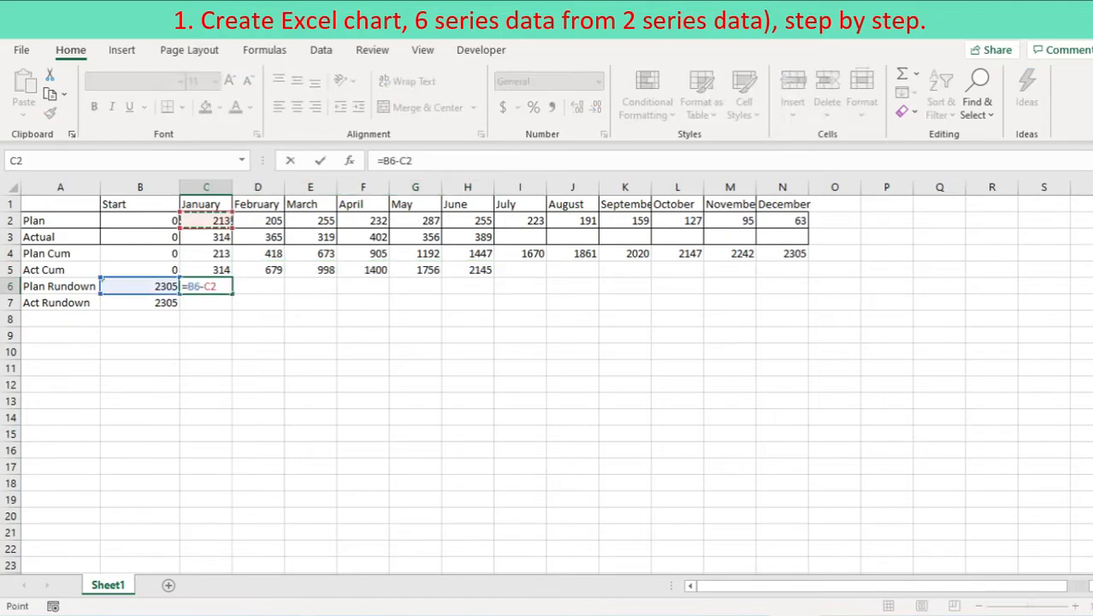
pyautogui.press('Return')
pyautogui.click(258, 287)
pyautogui.write('=C6-D2')
pyautogui.press('Return')
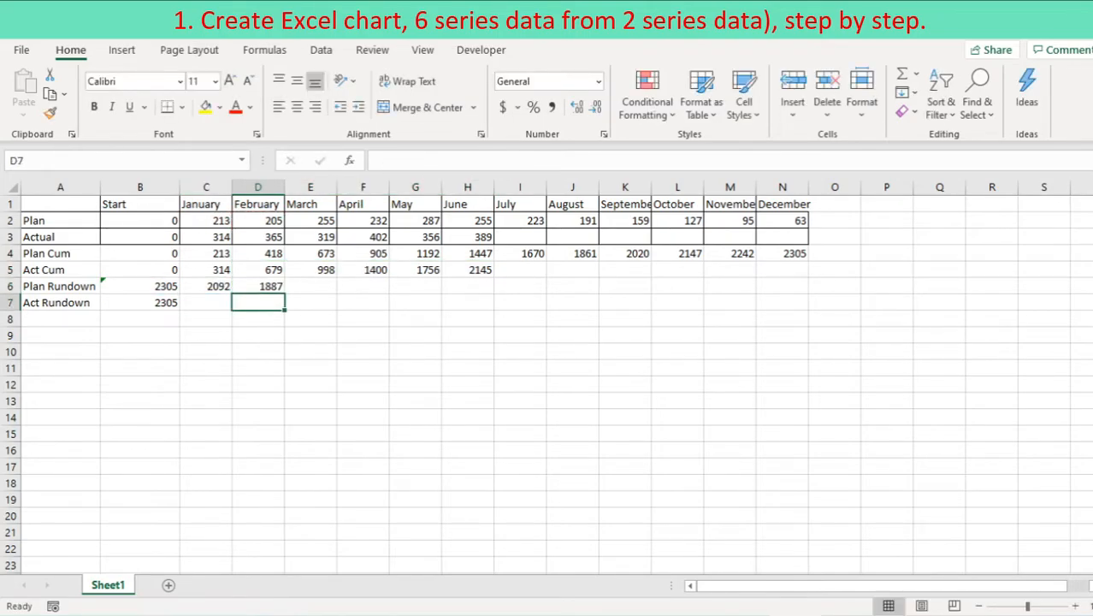
pyautogui.click(258, 287)
pyautogui.moveTo(284, 293); pyautogui.dragTo(791, 291)
# Step: Calculate the January Act Rundown as =B7-C3 and fill the formula through June
pyautogui.click(206, 302)
pyautogui.write('=')
pyautogui.click(140, 303)
pyautogui.write('-')
pyautogui.click(207, 236)
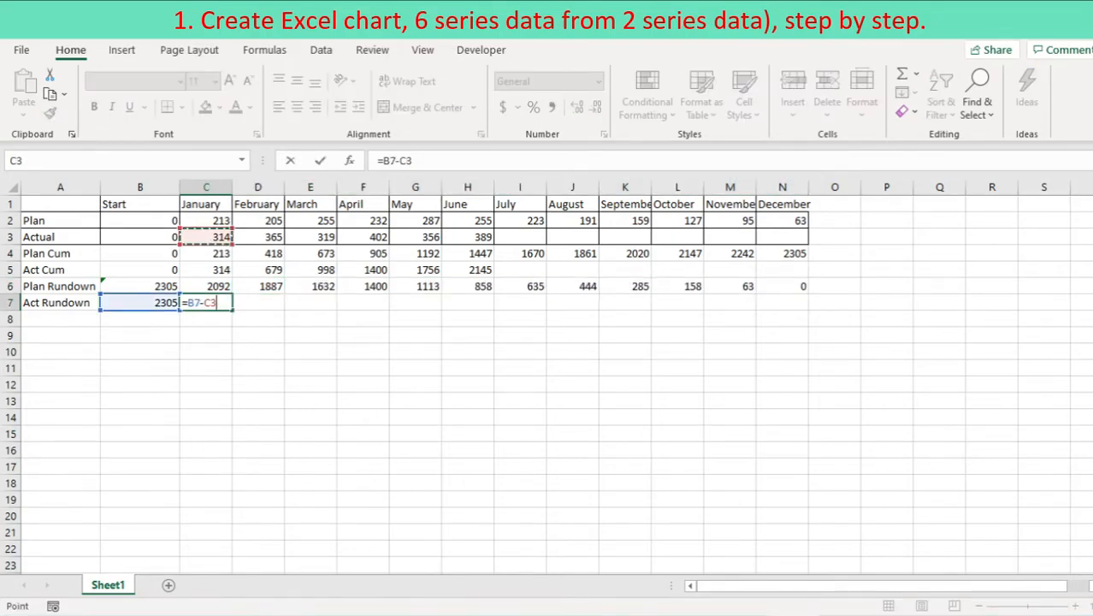
pyautogui.press('Return')
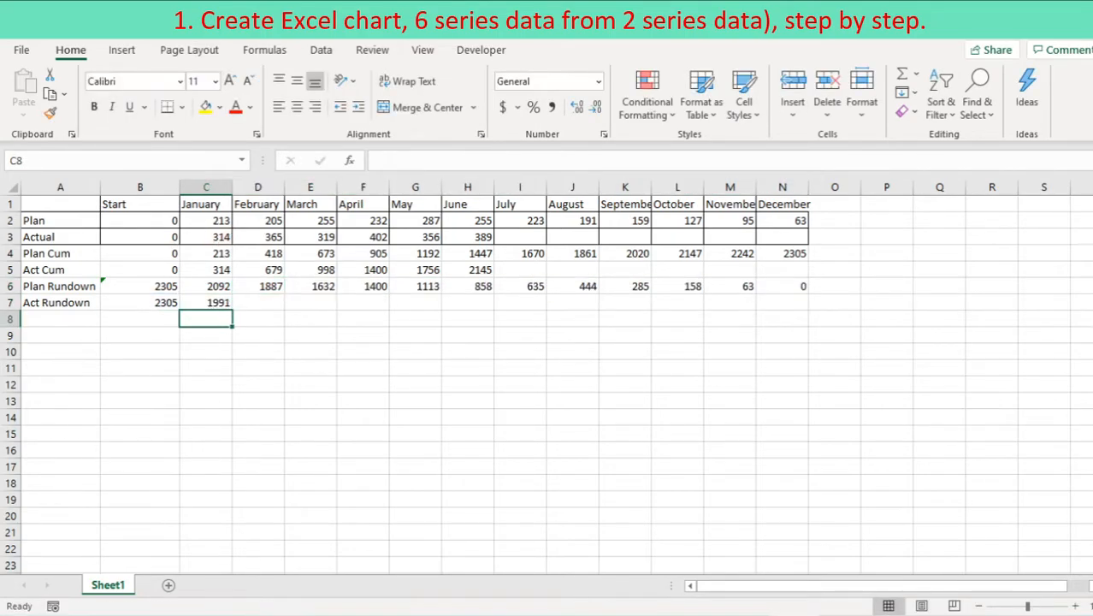
pyautogui.click(206, 302)
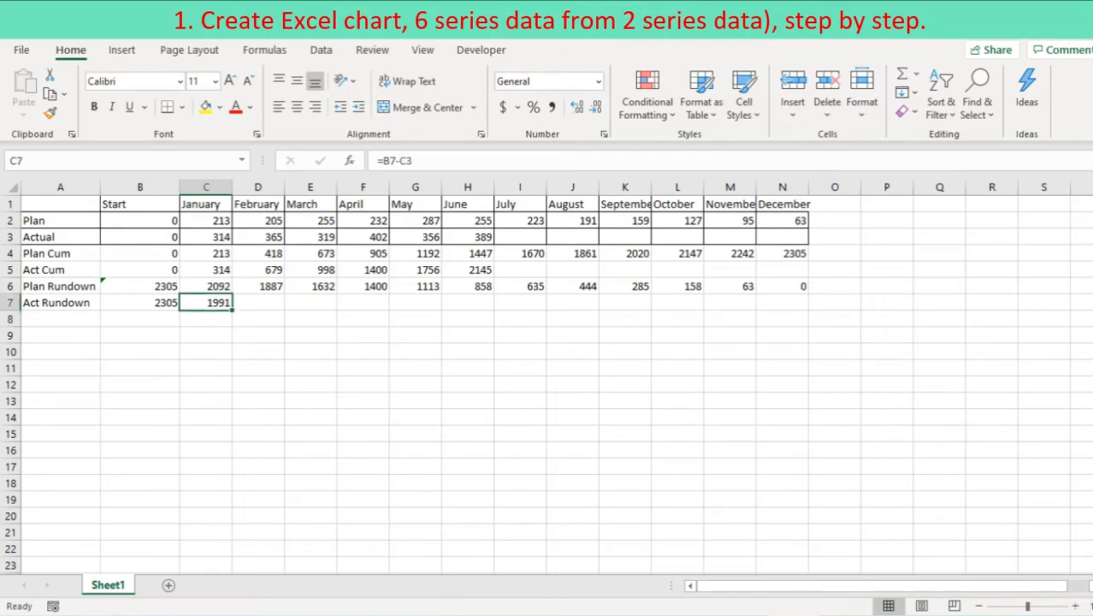
pyautogui.moveTo(232, 309); pyautogui.dragTo(492, 306)
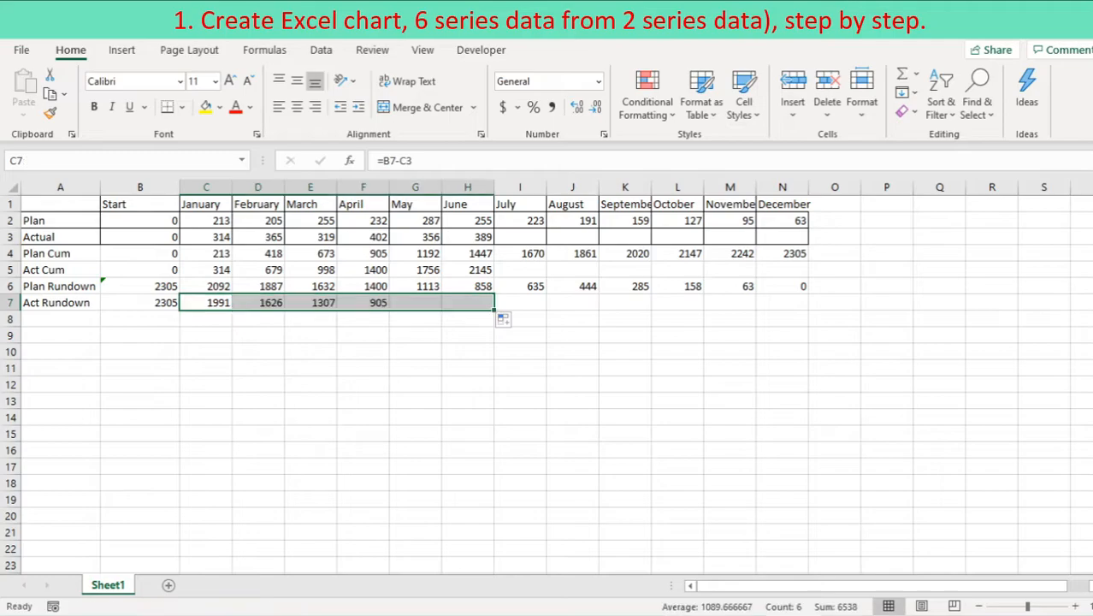
# Step: Give the table A1:N7 only an outline border and make the row 1 headers bold
pyautogui.click(60, 205)
pyautogui.moveTo(60, 204); pyautogui.dragTo(784, 302)
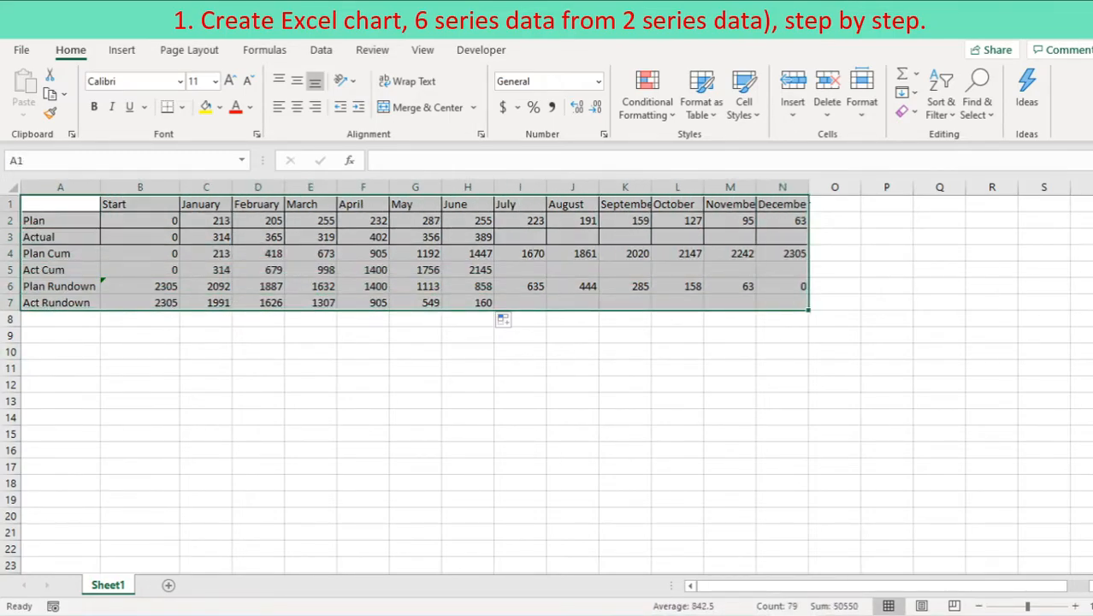
pyautogui.rightClick(555, 264)
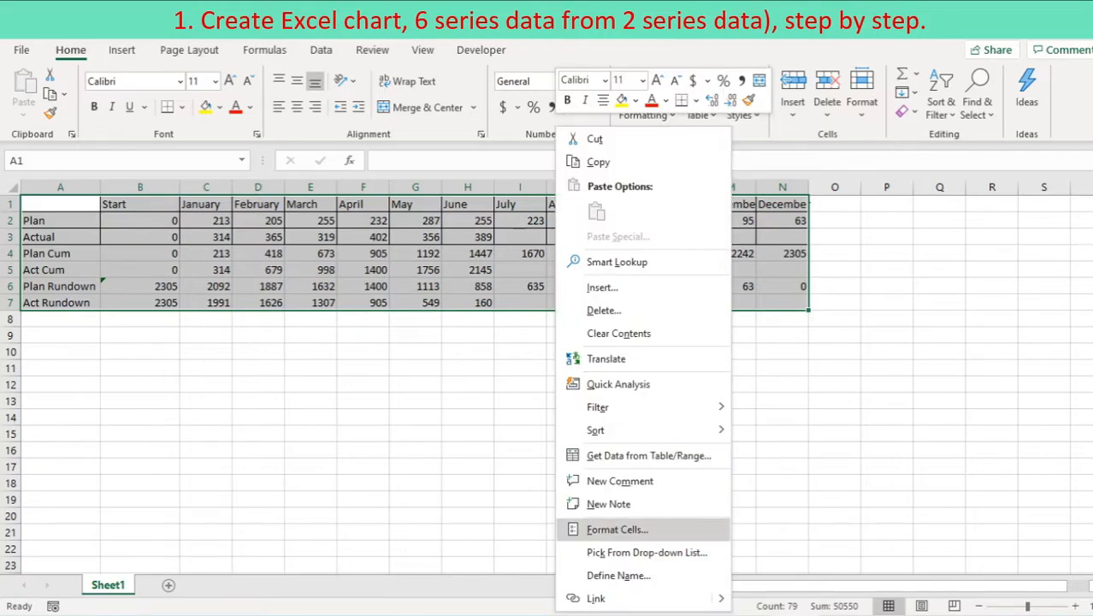
pyautogui.click(615, 529)
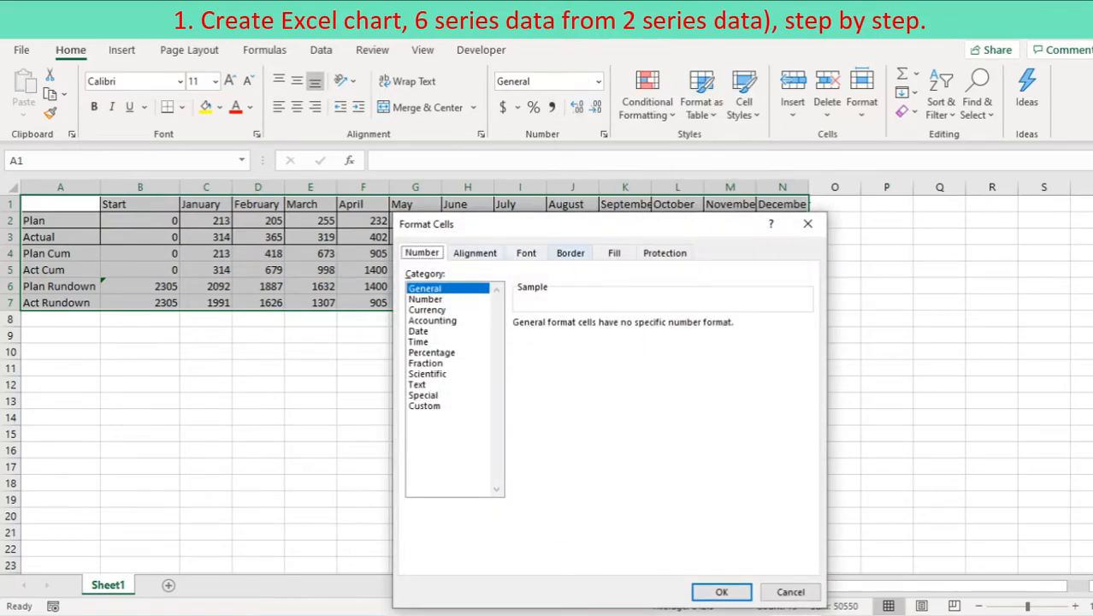
pyautogui.click(571, 252)
pyautogui.click(621, 300)
pyautogui.click(722, 592)
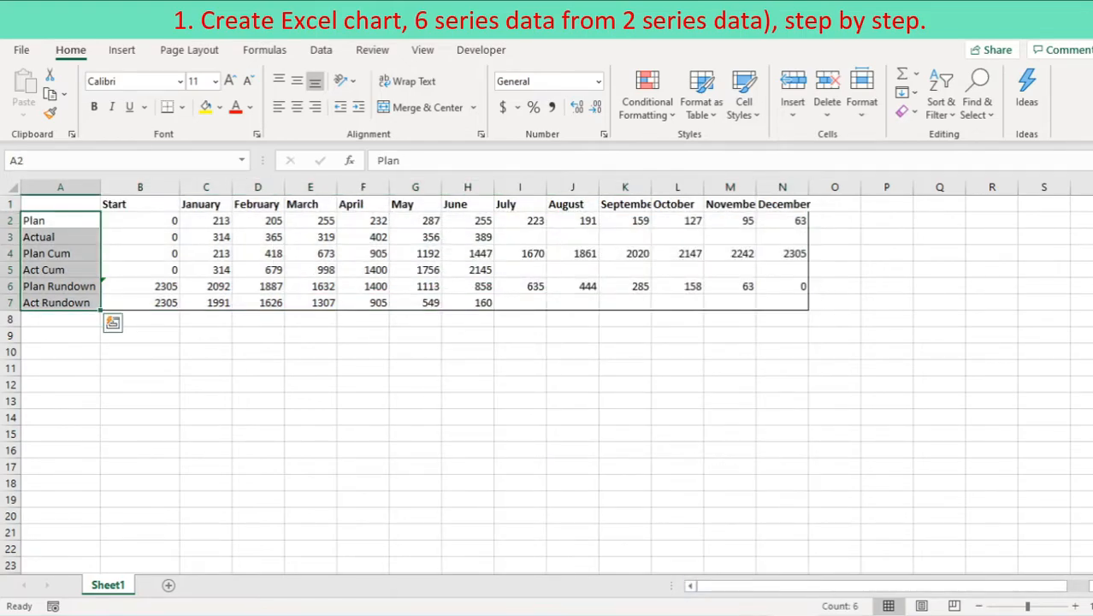
# Step: Insert a clustered column and line combo chart from the whole table A1:N7
pyautogui.moveTo(60, 204); pyautogui.dragTo(781, 301)
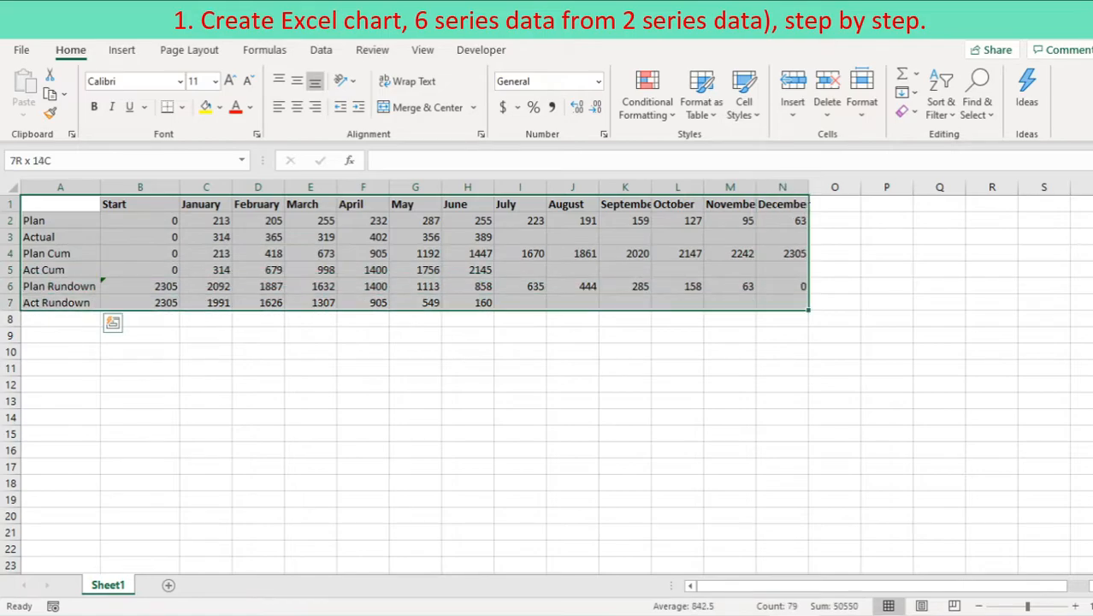
pyautogui.click(122, 49)
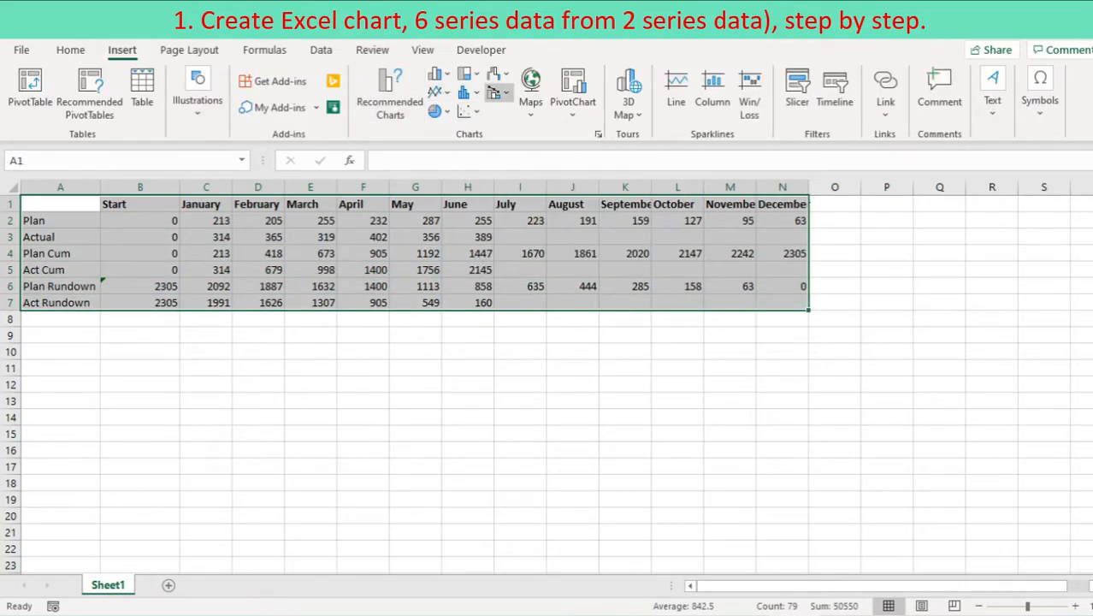
pyautogui.click(496, 93)
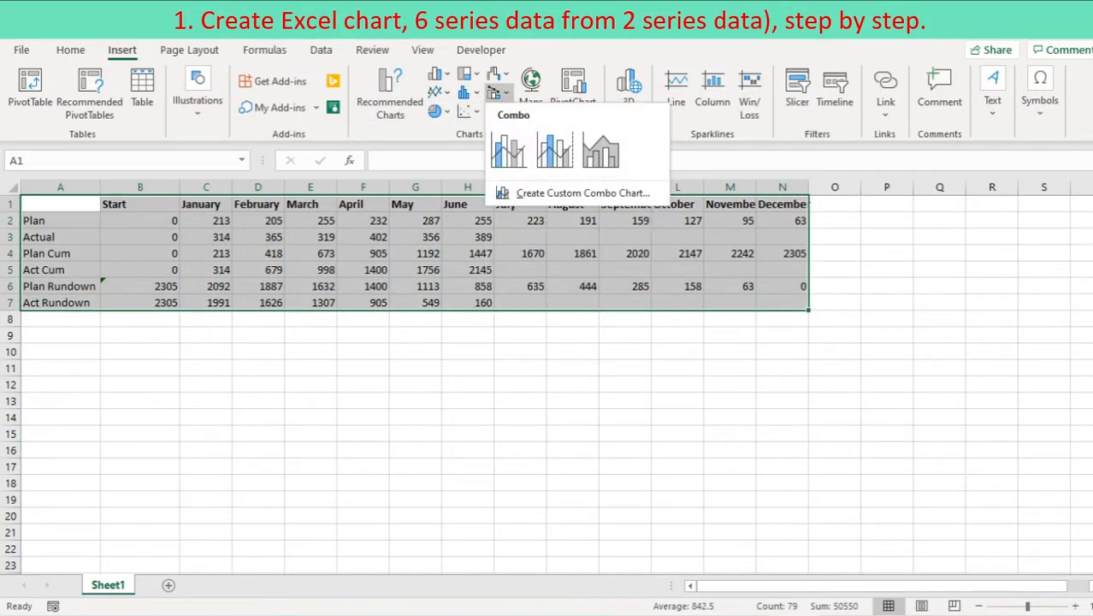
pyautogui.click(508, 149)
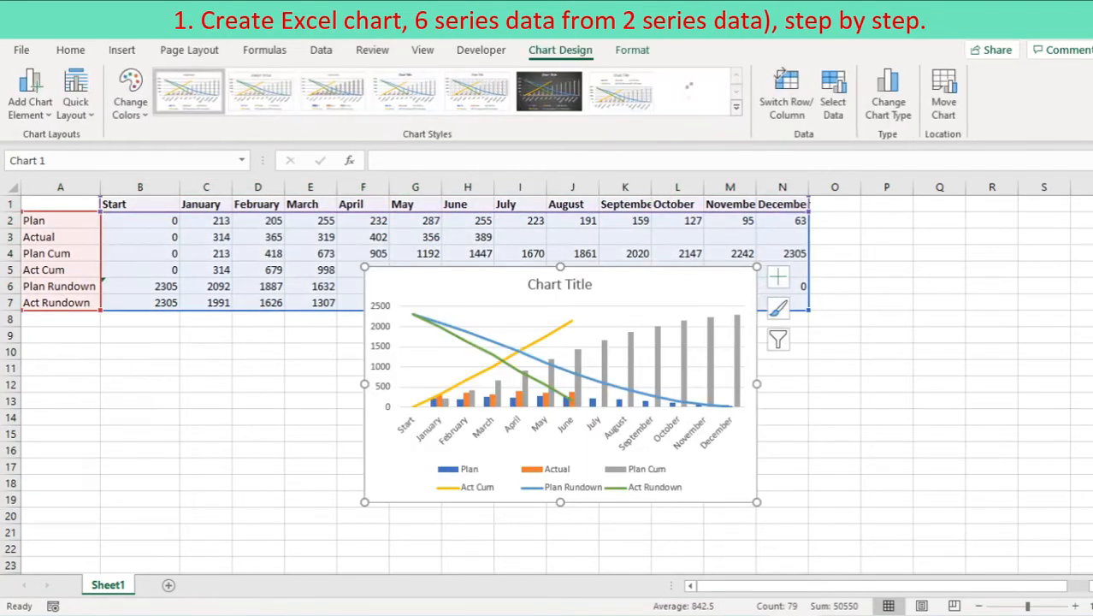
# Step: Place the chart directly below the table, widen it to span columns A to N, and increase its height
pyautogui.moveTo(667, 285); pyautogui.dragTo(329, 331)
pyautogui.moveTo(418, 430); pyautogui.dragTo(806, 430)
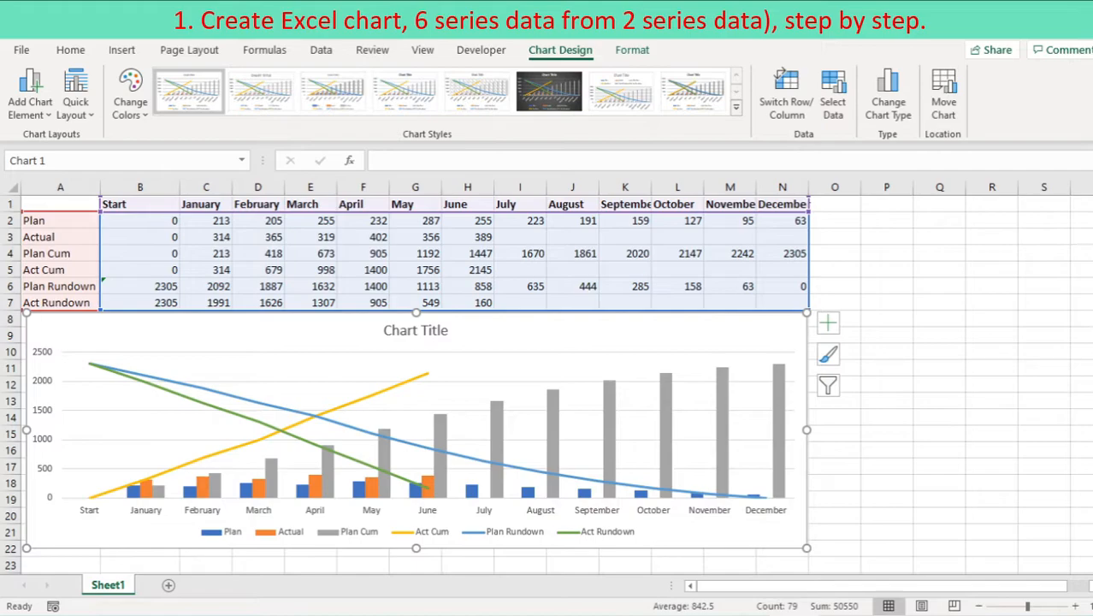
pyautogui.moveTo(1092, 361); pyautogui.dragTo(1092, 368)
pyautogui.moveTo(415, 531); pyautogui.dragTo(416, 552)
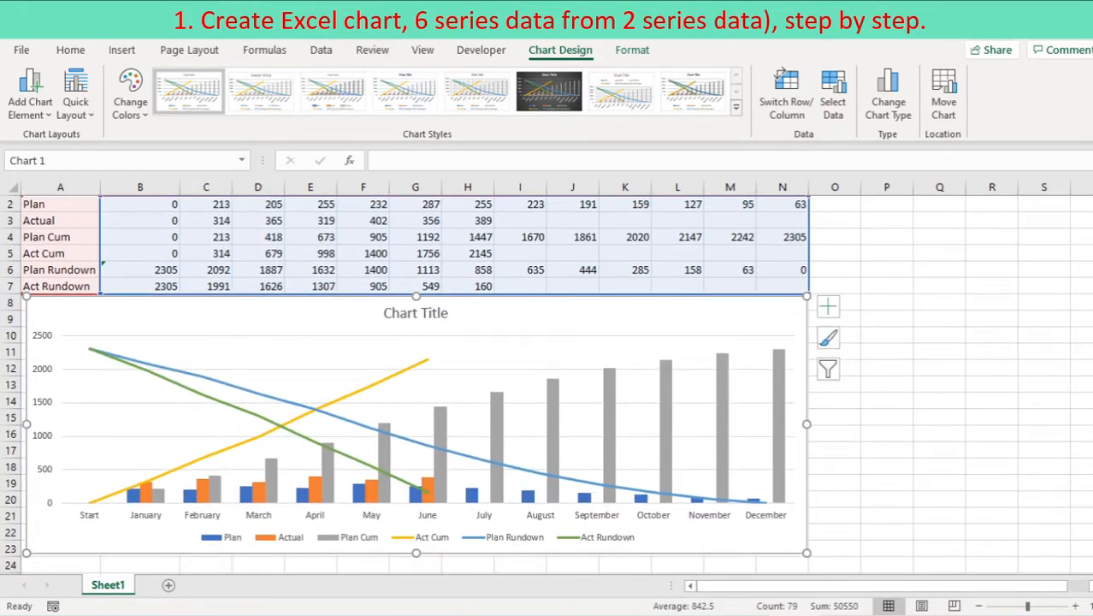
# Step: Change the Plan Cum series to a line and put Plan Cum, Act Cum, Plan Rundown and Act Rundown on the secondary axis
pyautogui.rightClick(537, 325)
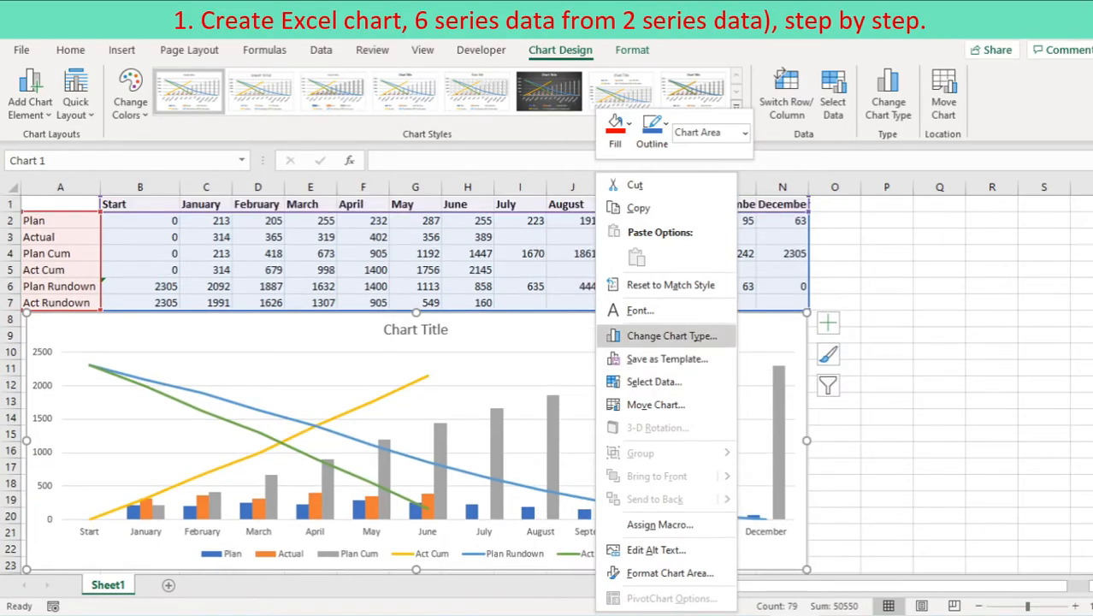
pyautogui.click(671, 335)
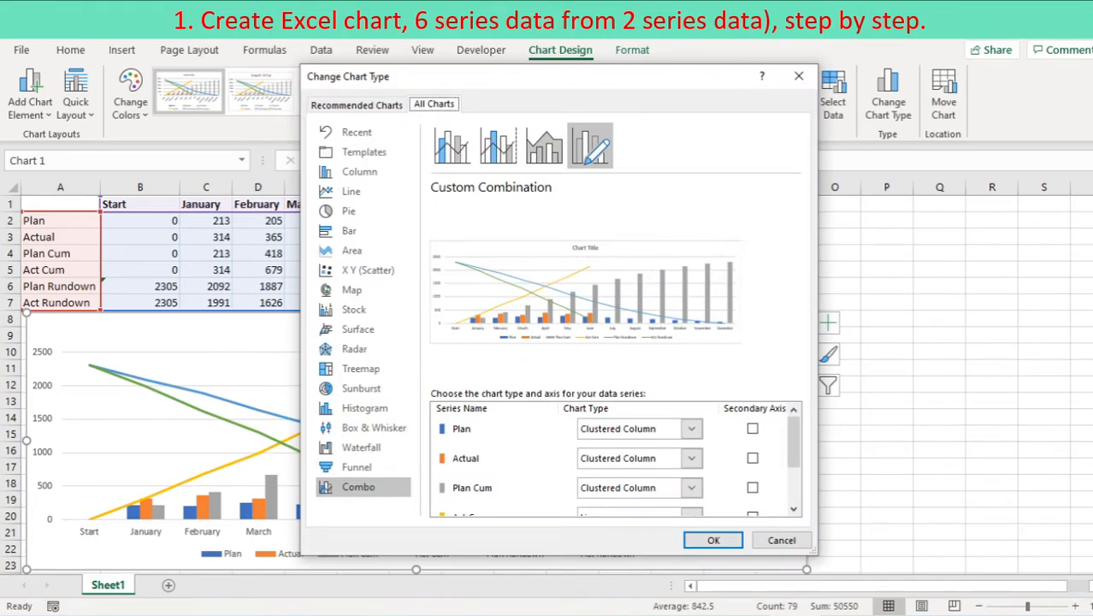
pyautogui.moveTo(674, 84); pyautogui.dragTo(852, 45)
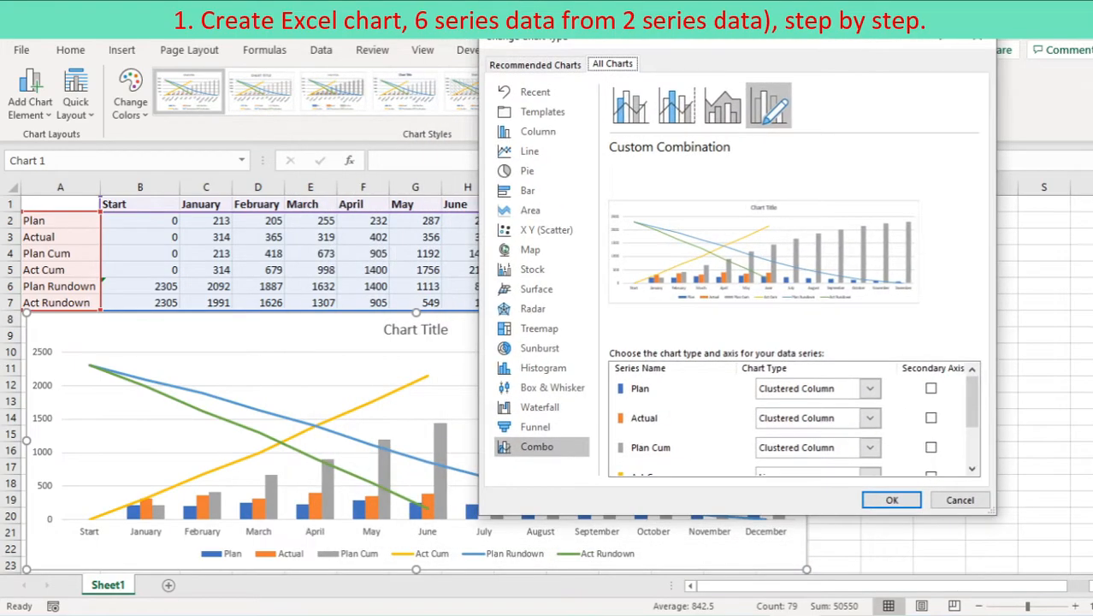
pyautogui.scroll(-3, 793, 423)
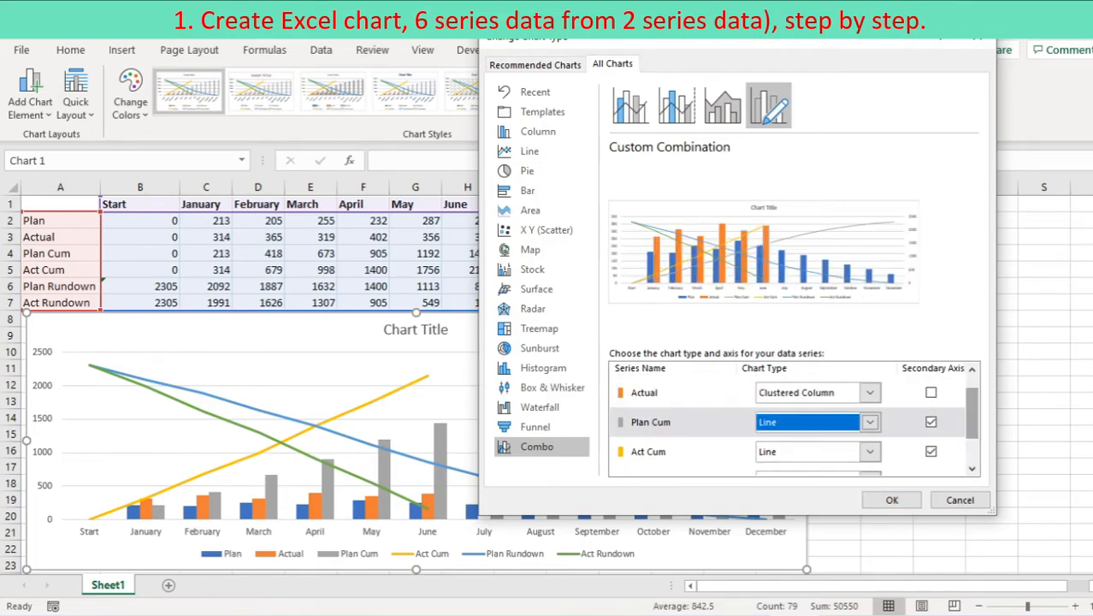
pyautogui.scroll(-2, 793, 420)
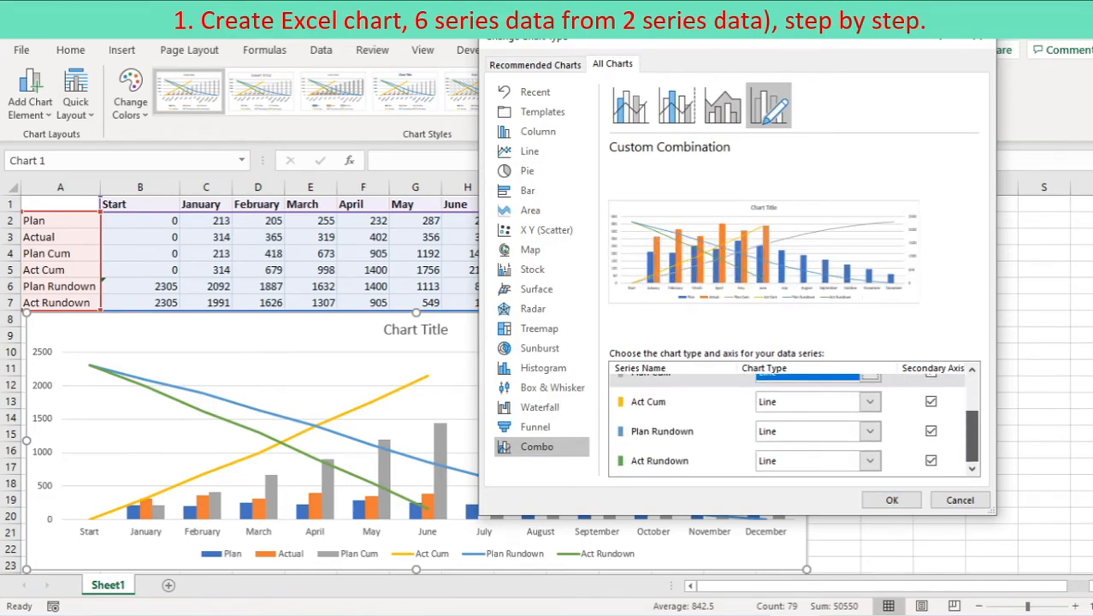
pyautogui.scroll(3, 794, 423)
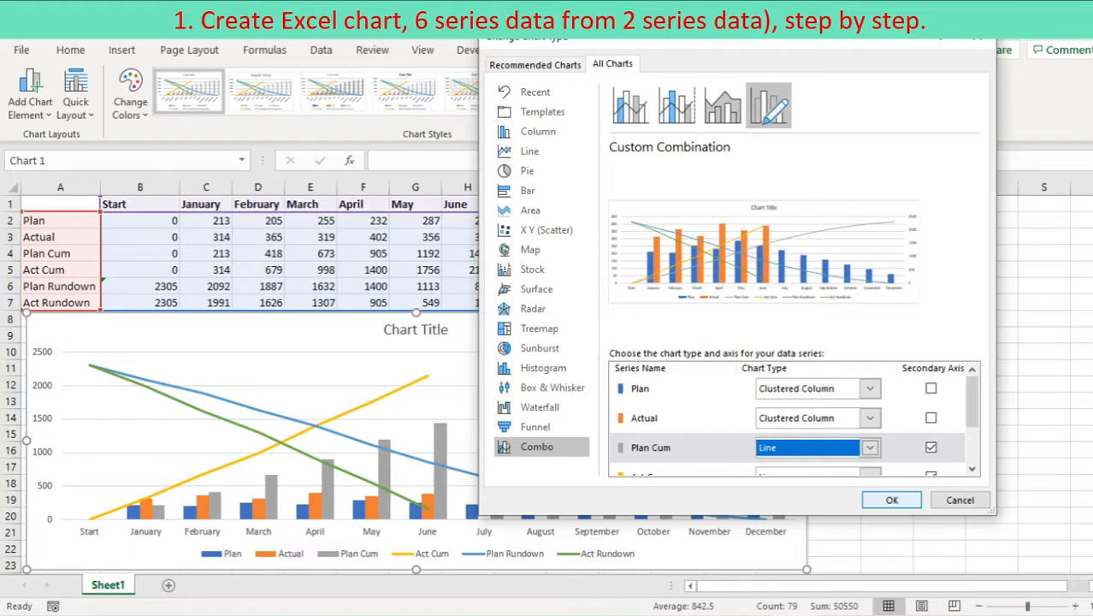
pyautogui.click(891, 499)
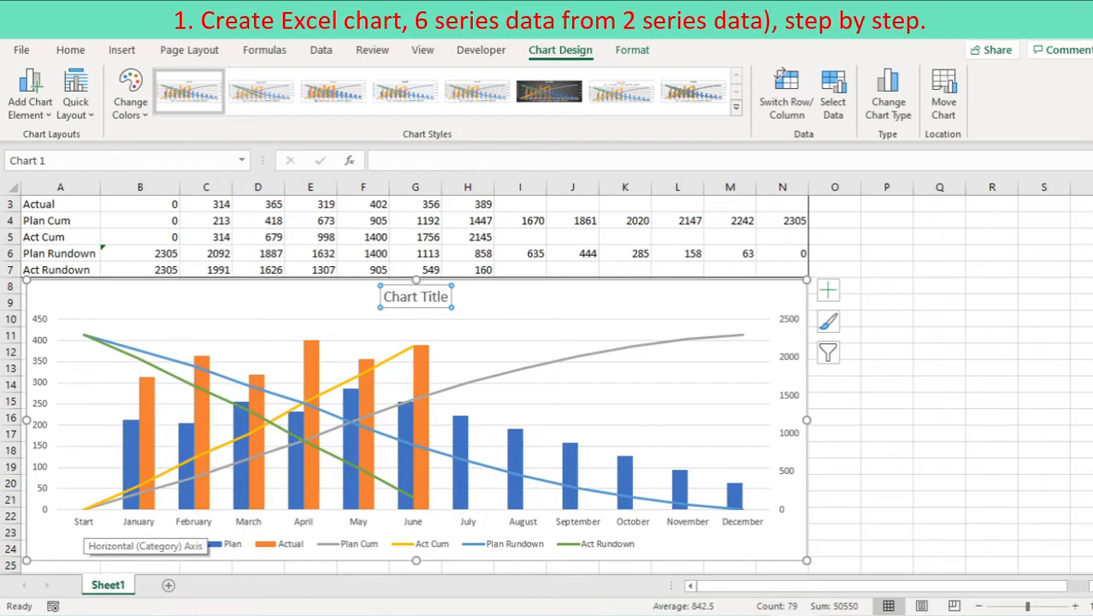
# Step: Add primary horizontal, primary vertical and secondary vertical axis titles to the chart
pyautogui.click(30, 94)
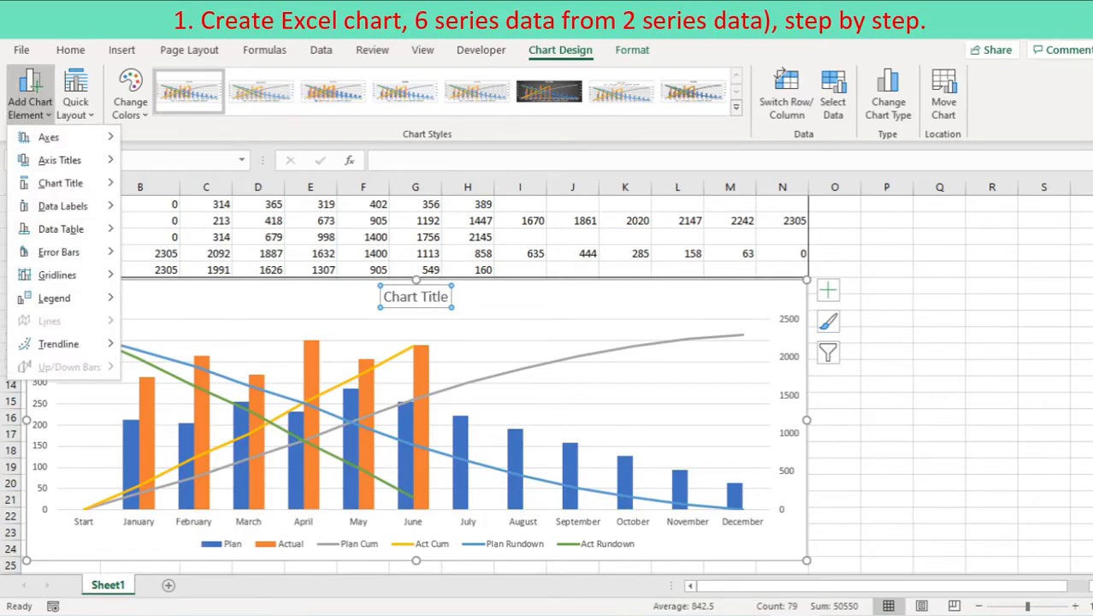
pyautogui.moveTo(60, 159)
pyautogui.click(206, 170)
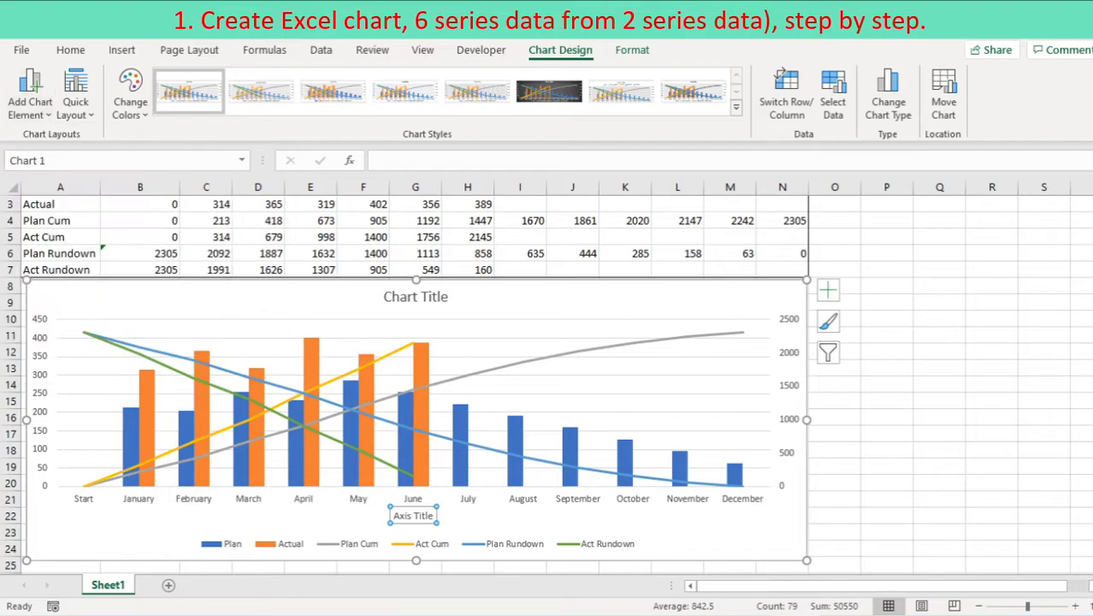
pyautogui.click(30, 94)
pyautogui.moveTo(61, 160)
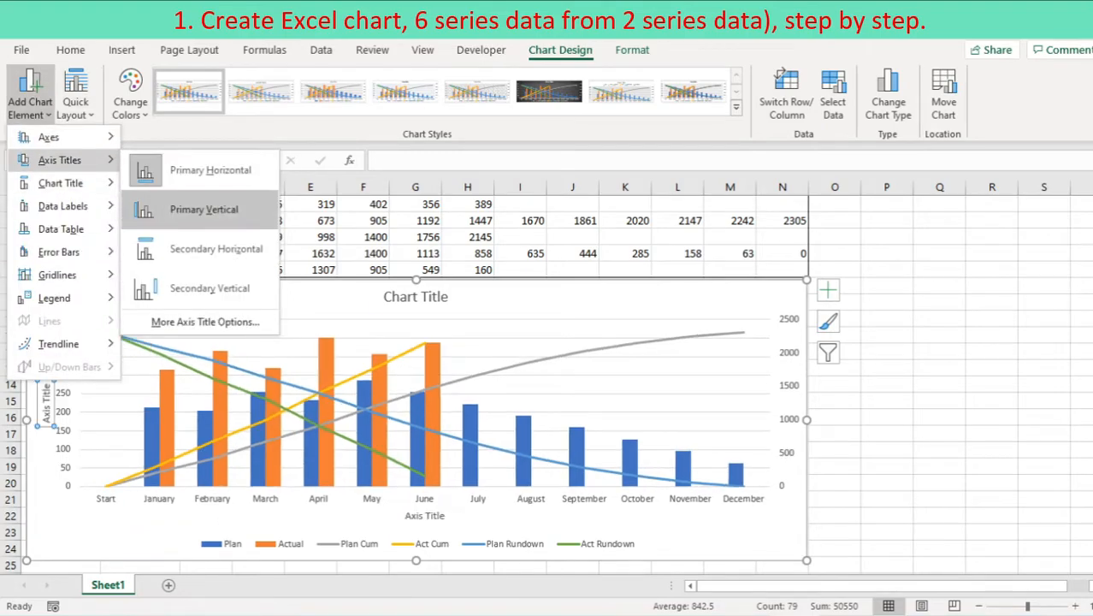
pyautogui.click(207, 209)
pyautogui.click(30, 94)
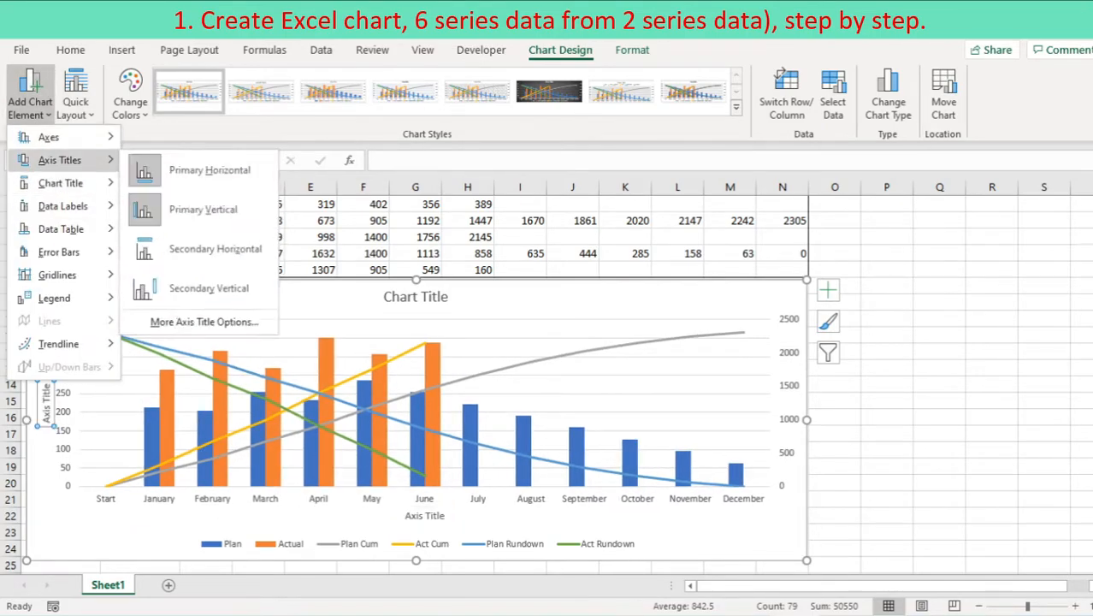
pyautogui.click(209, 288)
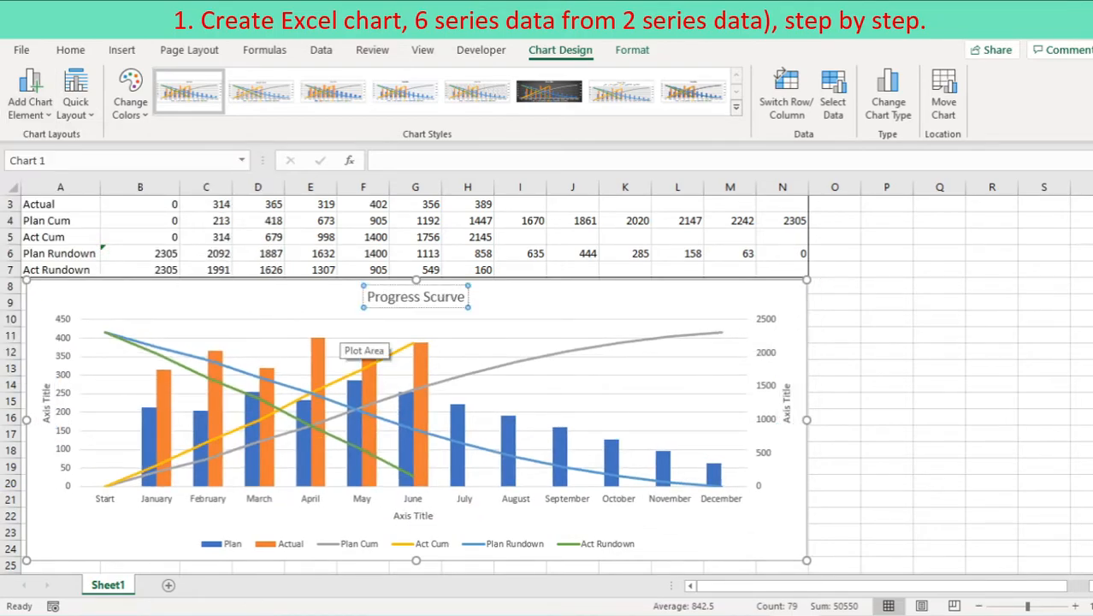
# Step: Title the chart "Progress Scurve and Rundown" and name the primary vertical axis Period, secondary vertical axis Cumulative and horizontal axis Month
pyautogui.write('and Rundo')
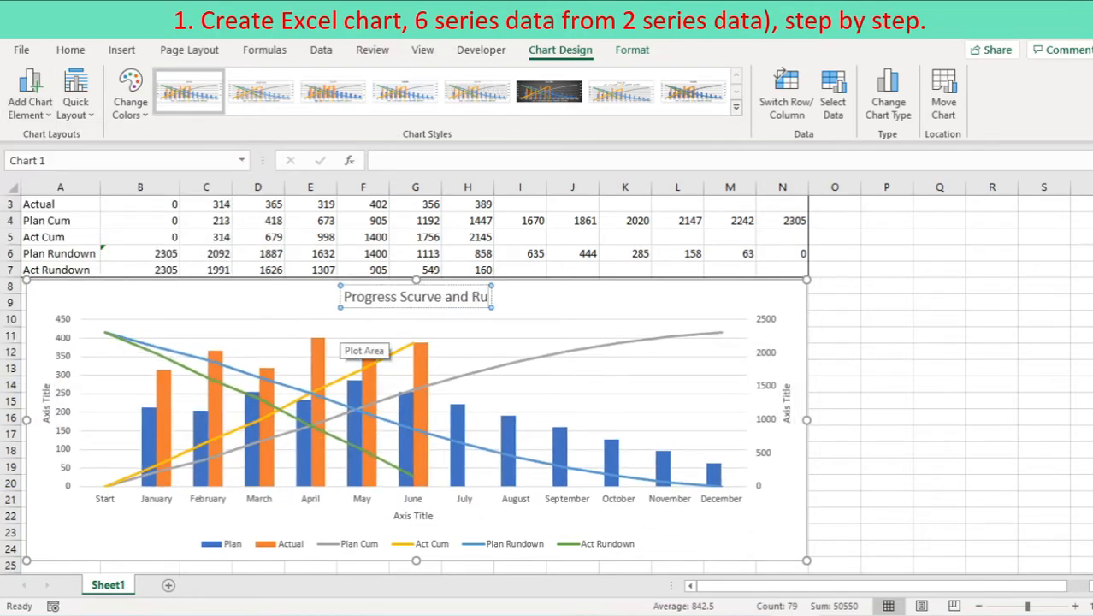
pyautogui.write('wn')
pyautogui.click(46, 403)
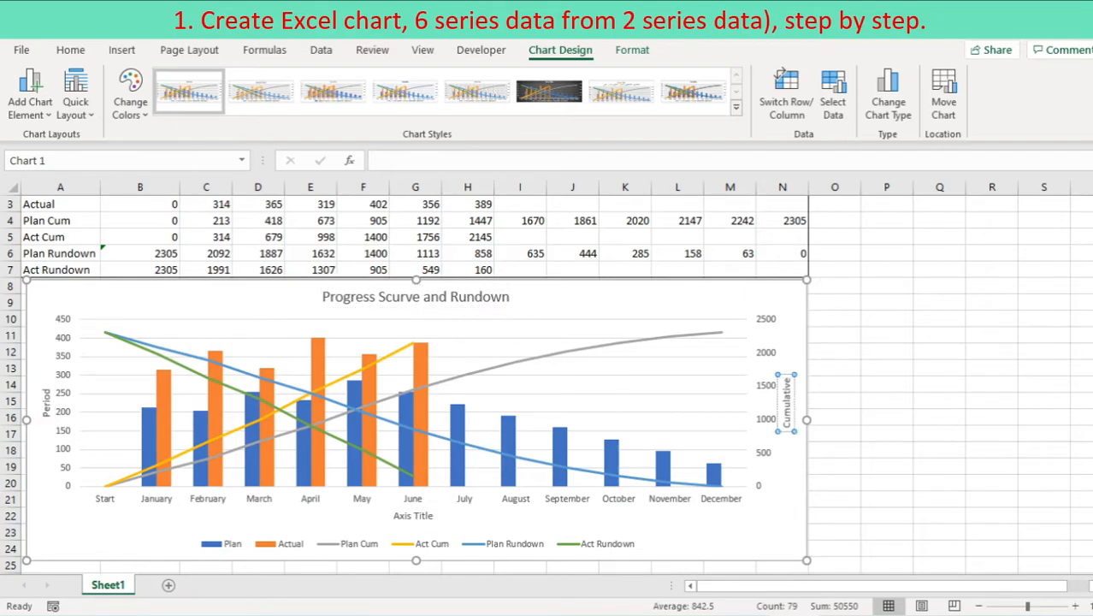
pyautogui.click(413, 515)
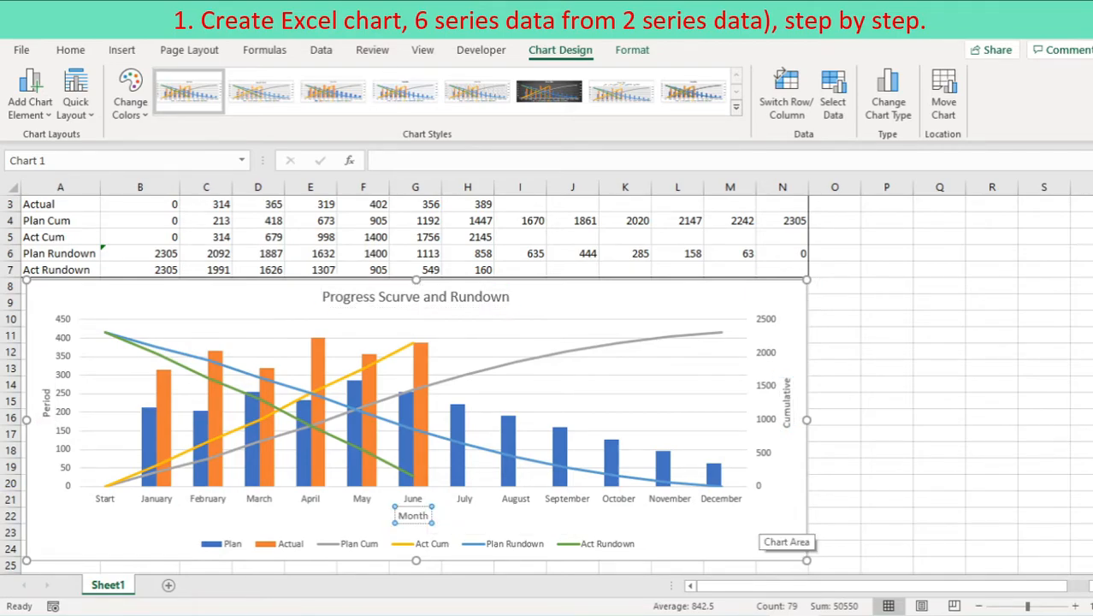
# Step: Move the chart legend to the top, directly below the chart title
pyautogui.click(30, 101)
pyautogui.moveTo(54, 297)
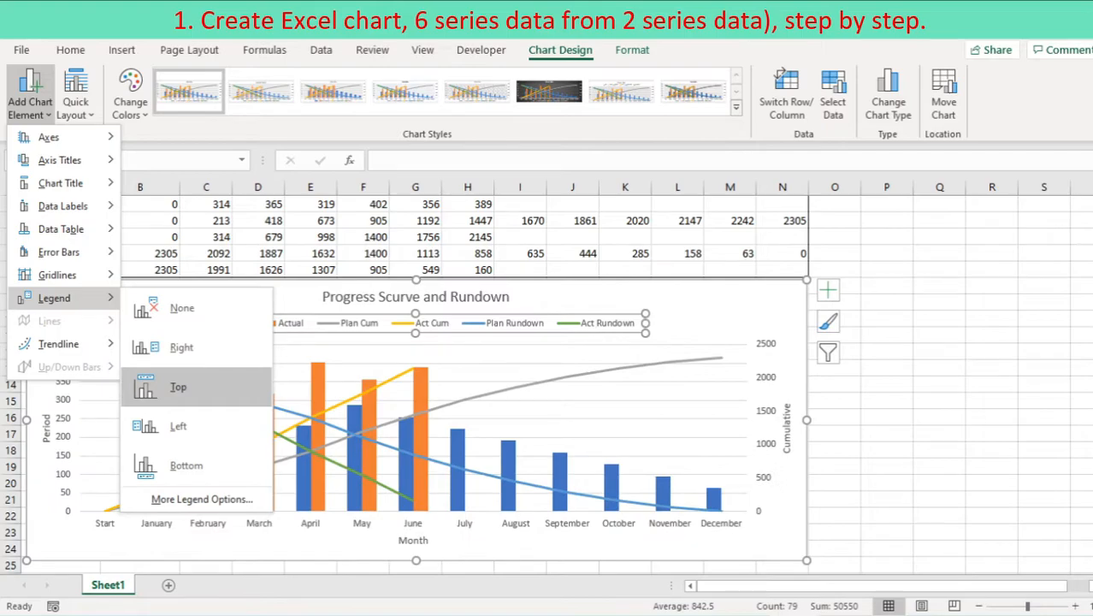
pyautogui.click(178, 387)
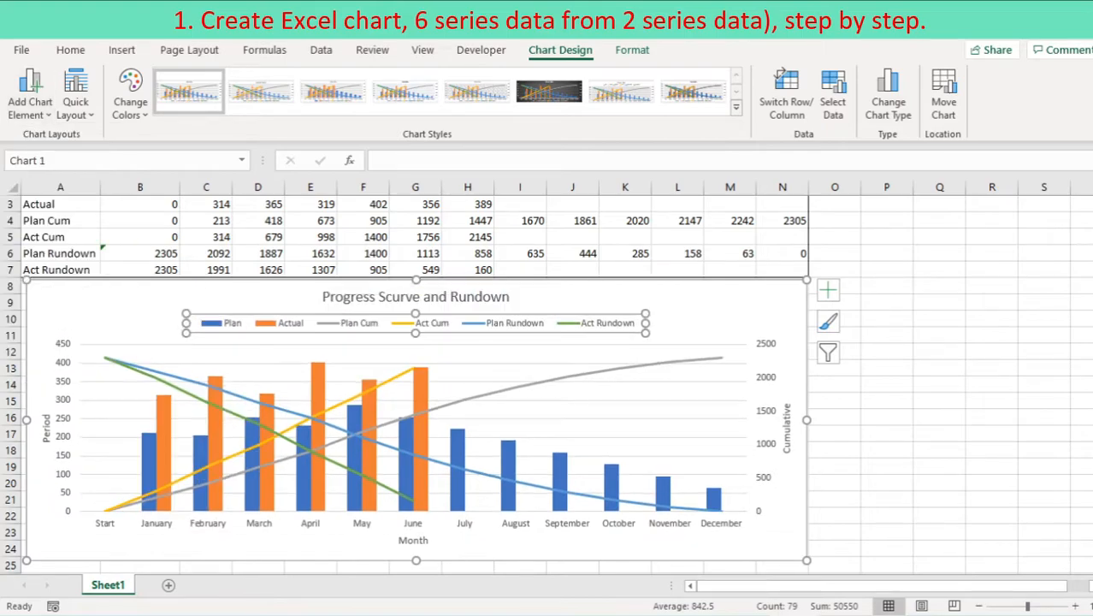
pyautogui.click(547, 549)
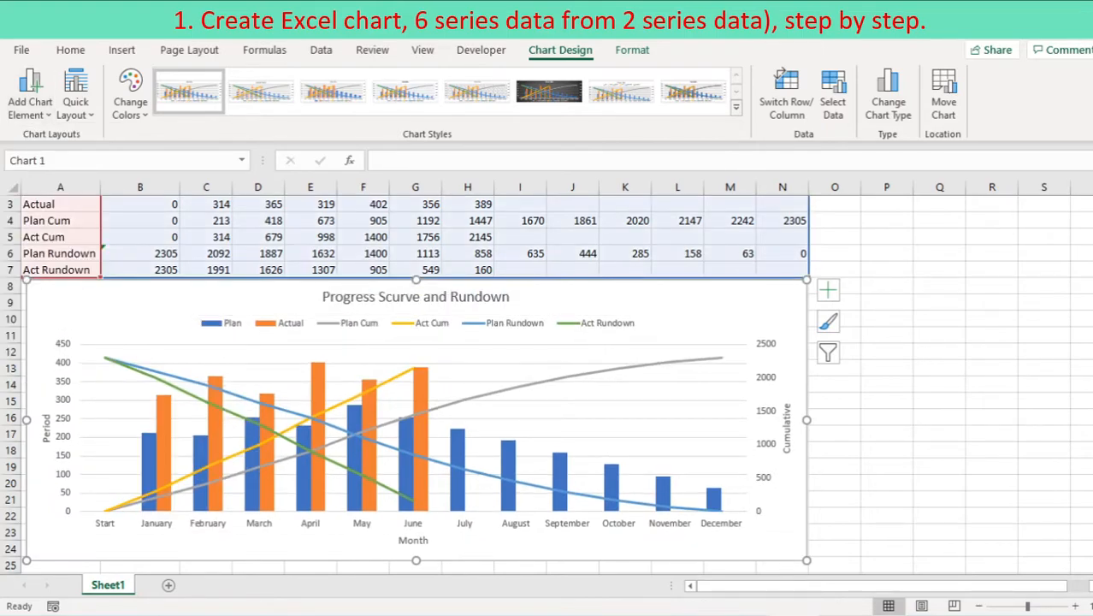
# Step: Fill the Plan columns with standard green and set the Plan Cum line's outline to purple
pyautogui.rightClick(148, 401)
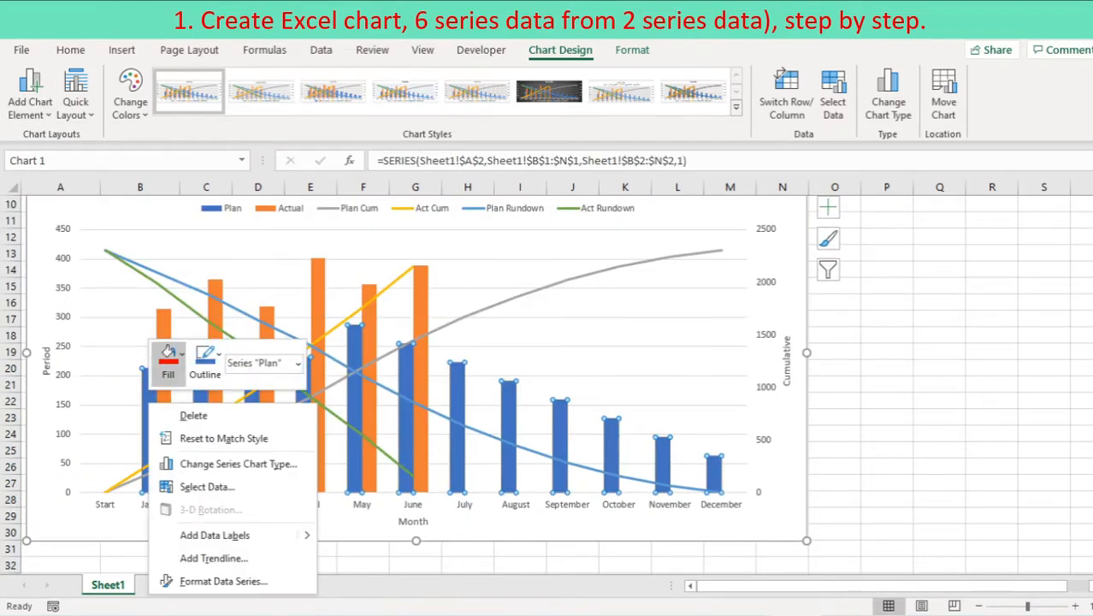
pyautogui.click(168, 364)
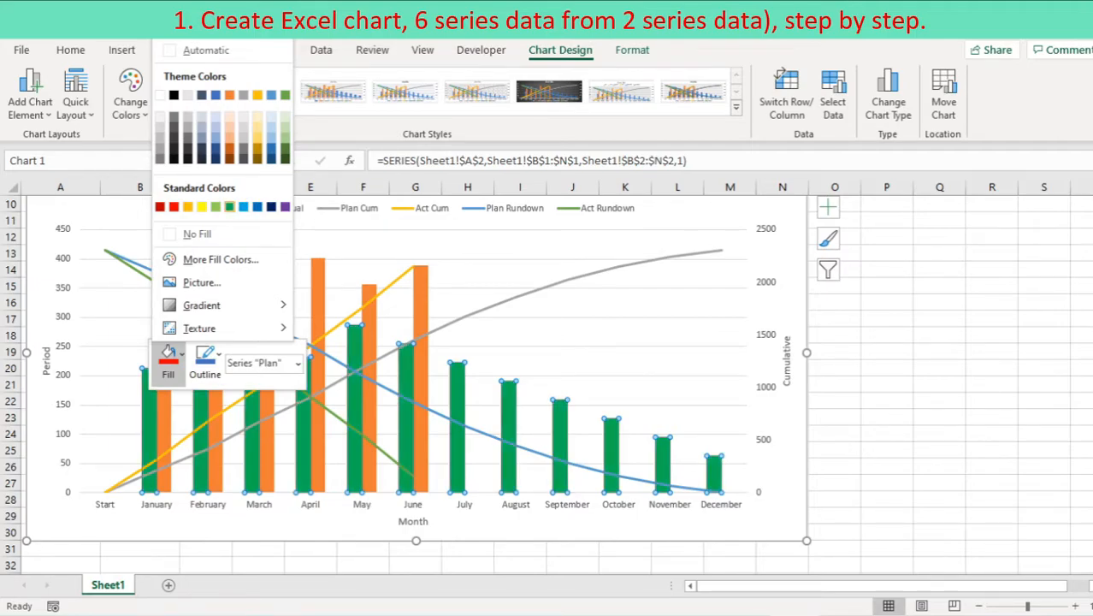
pyautogui.click(229, 206)
pyautogui.click(420, 358)
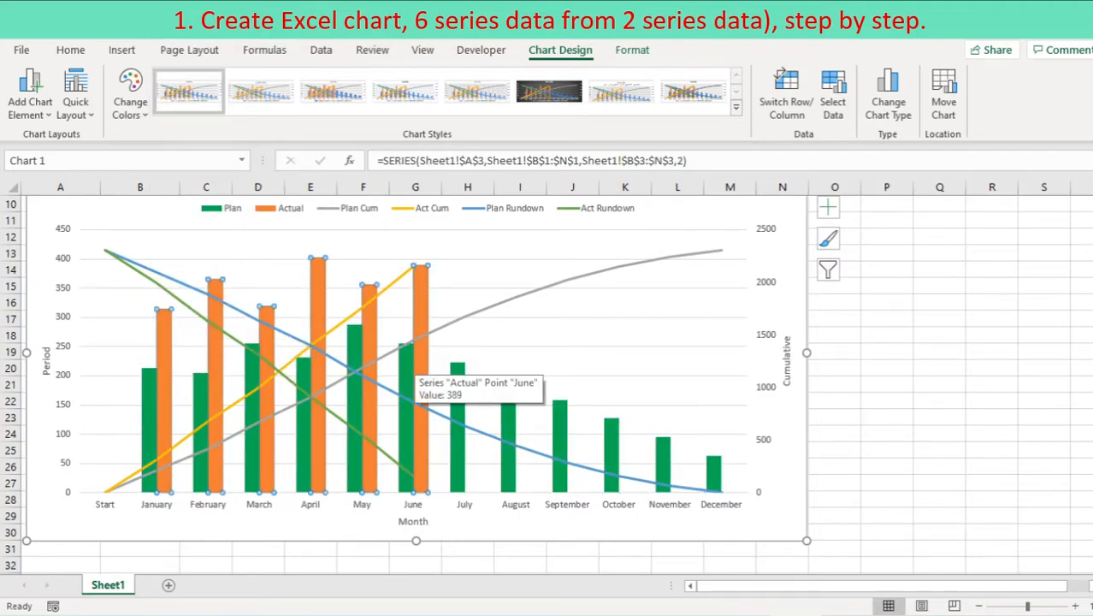
pyautogui.rightClick(367, 366)
pyautogui.click(349, 357)
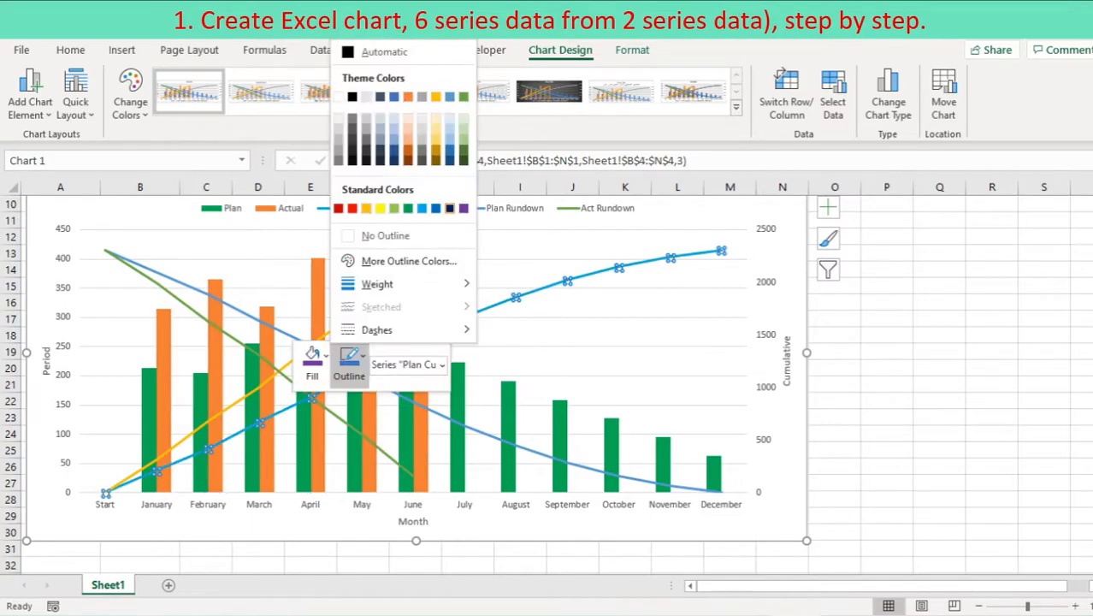
pyautogui.click(463, 208)
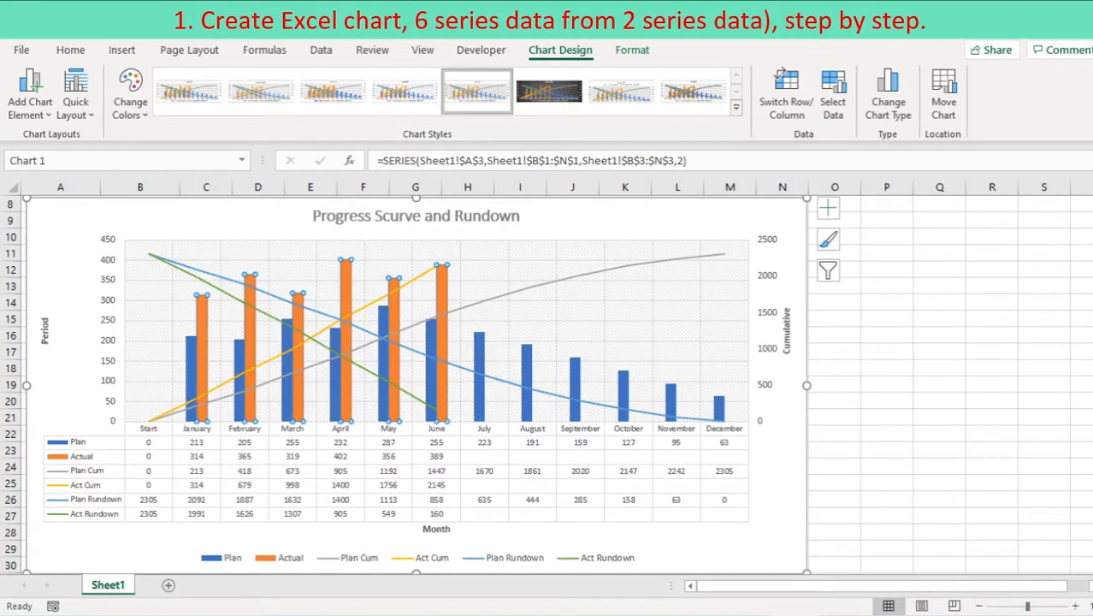
# Step: Apply the dark-background chart style to the Progress Scurve and Rundown chart
pyautogui.click(549, 91)
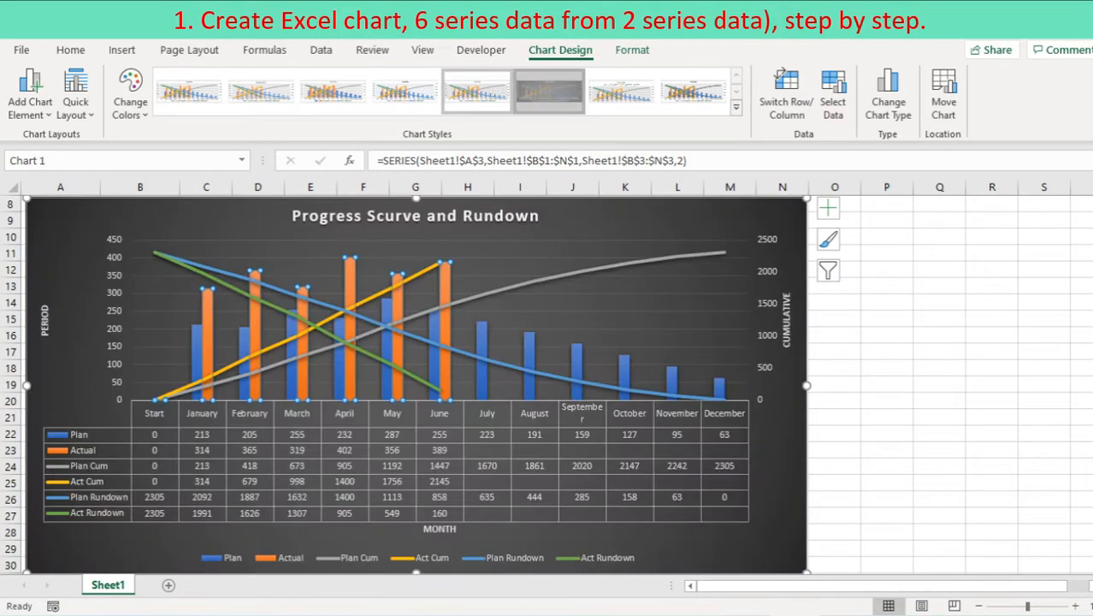
pyautogui.click(887, 384)
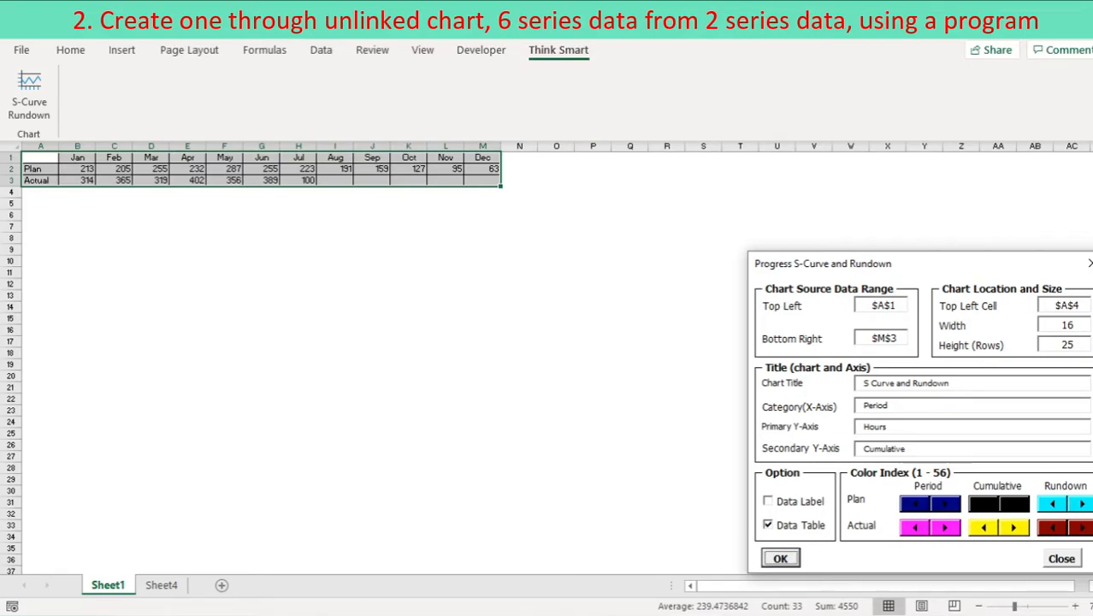
# Step: Open the S-Curve Rundown form for the Plan and Actual data in A1:M3
pyautogui.press('Return')
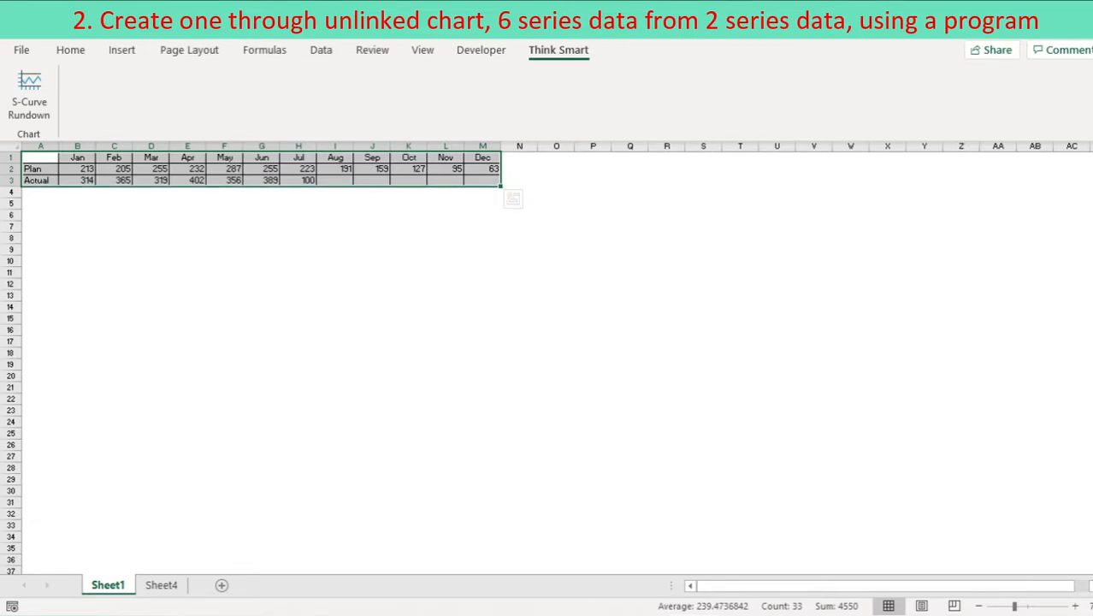
pyautogui.moveTo(41, 158); pyautogui.dragTo(482, 180)
pyautogui.click(29, 94)
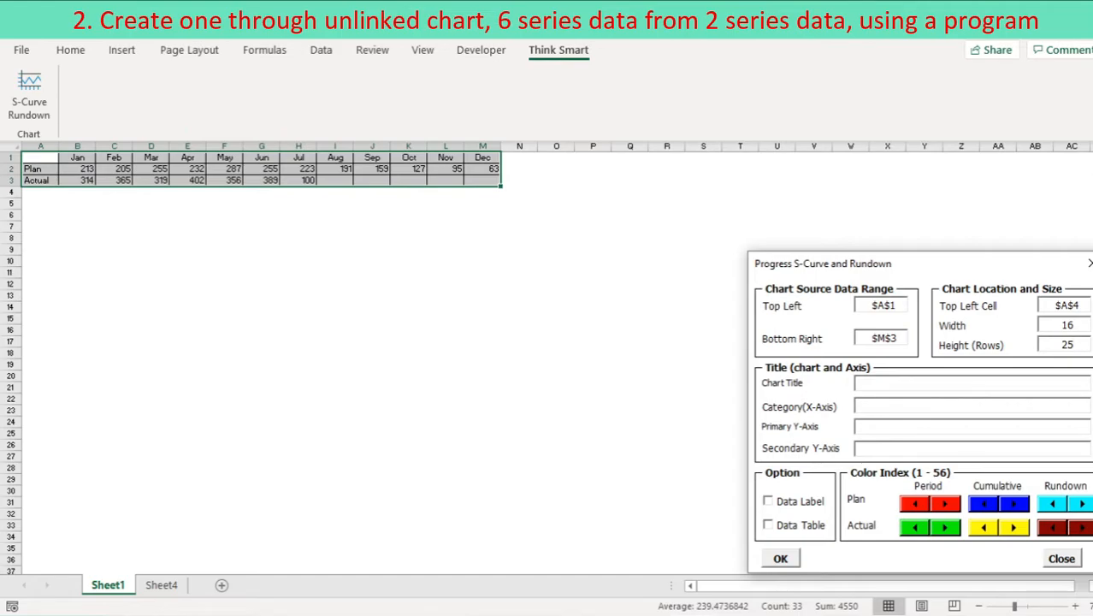
# Step: Enter the chart title "S Curve and Rundown" and axis titles Period, Hours and Cumulative, and enable the Data Table option
pyautogui.click(863, 383)
pyautogui.write('S')
pyautogui.write(' C')
pyautogui.write('urve')
pyautogui.write(' an')
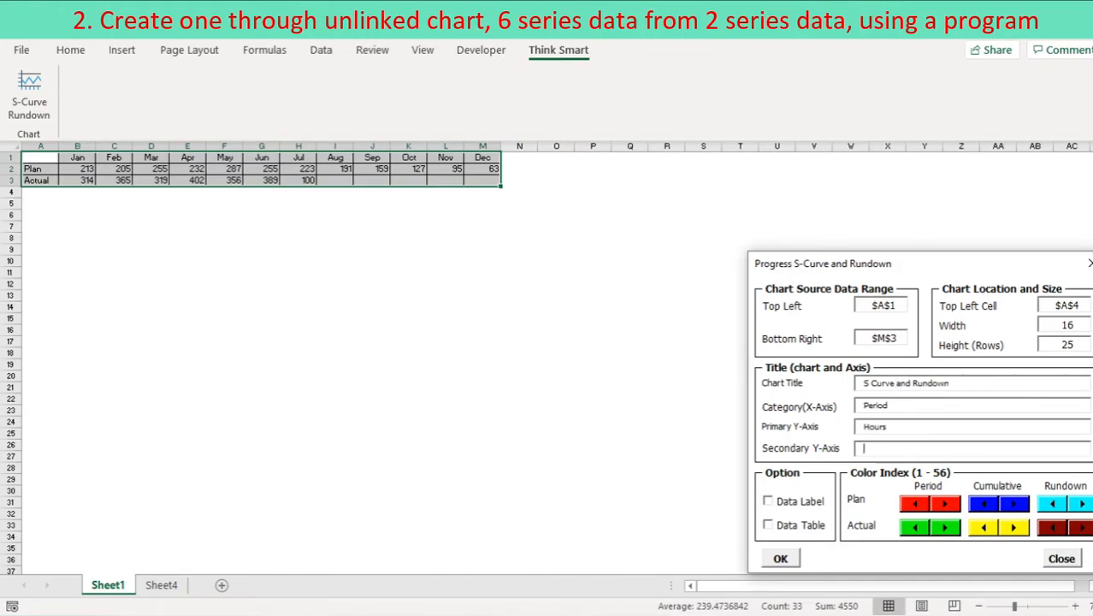
pyautogui.write('Cumulative')
pyautogui.press('Tab')
pyautogui.press('space')
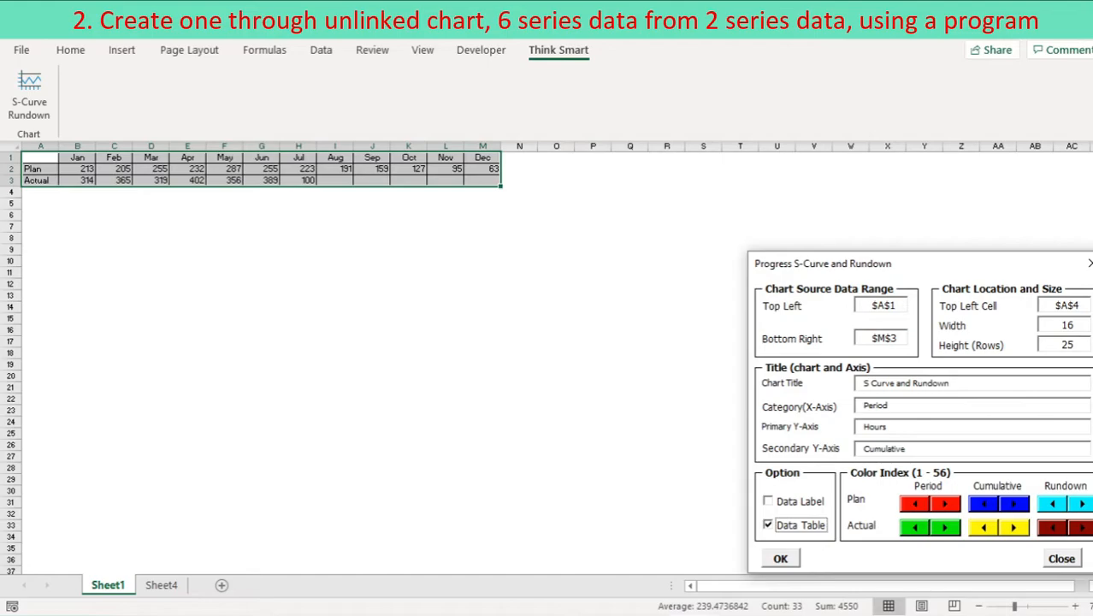
# Step: Set the Period colours to dark blue for Plan and magenta for Actual, make the Plan Cumulative colour black, and generate the chart
pyautogui.click(945, 504)
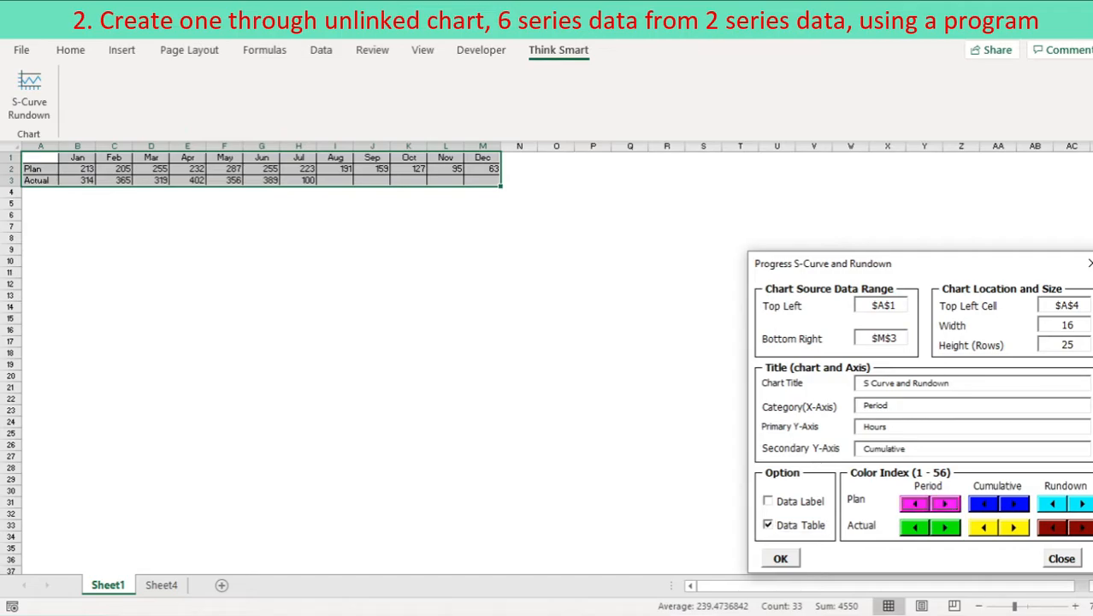
pyautogui.click(945, 504)
pyautogui.click(914, 504)
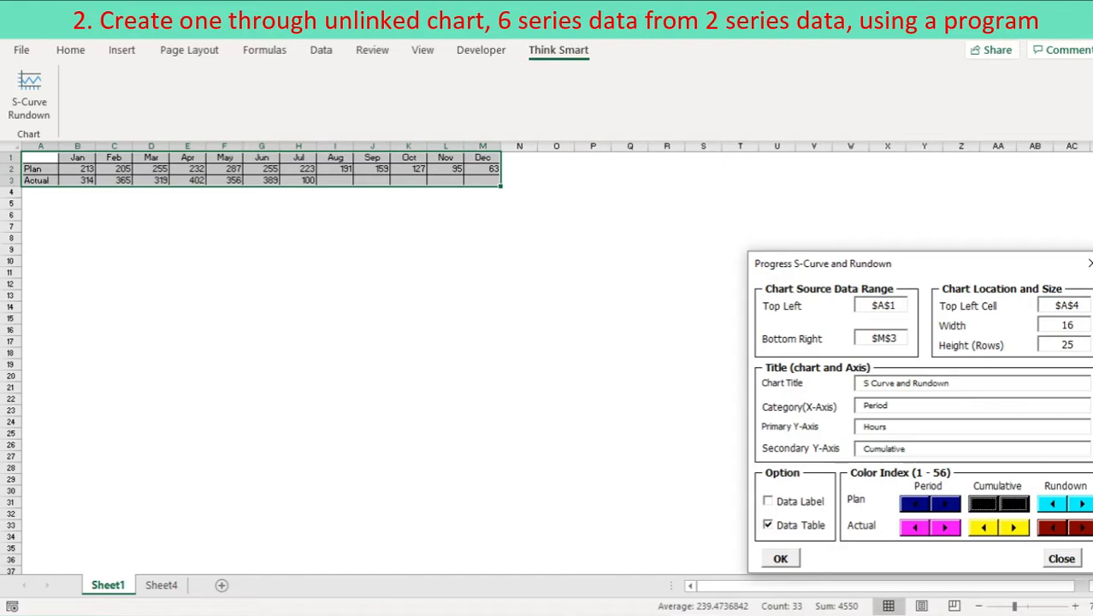
pyautogui.click(779, 559)
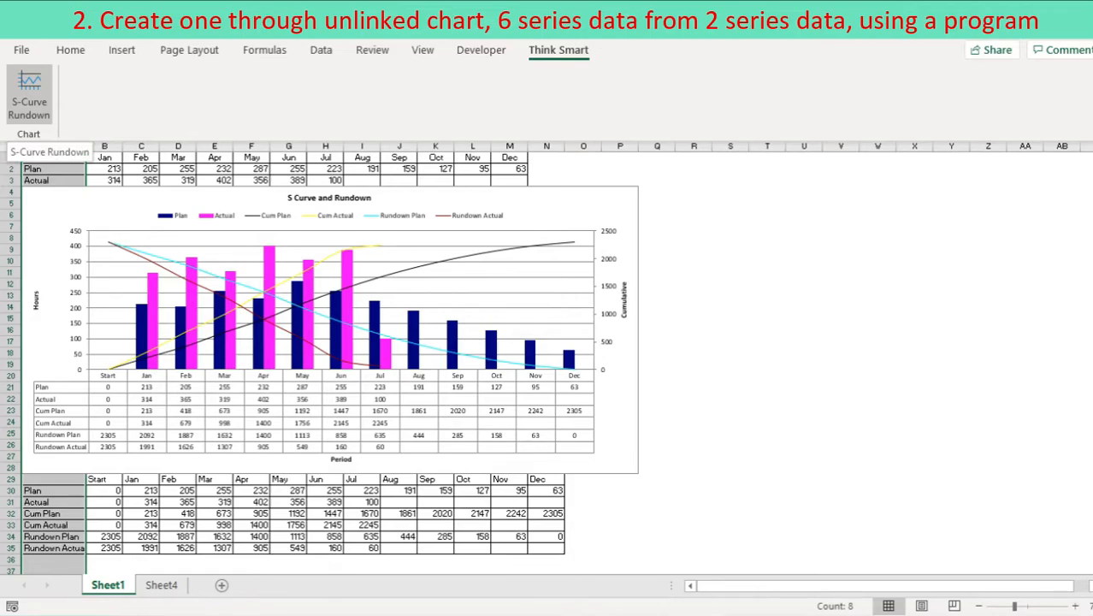
# Step: Switch to the VBA editor and review the uf_Rundown form and the modules md_classModule, md_function and md_main of Scurve_Rundown.xlsm
pyautogui.click(29, 94)
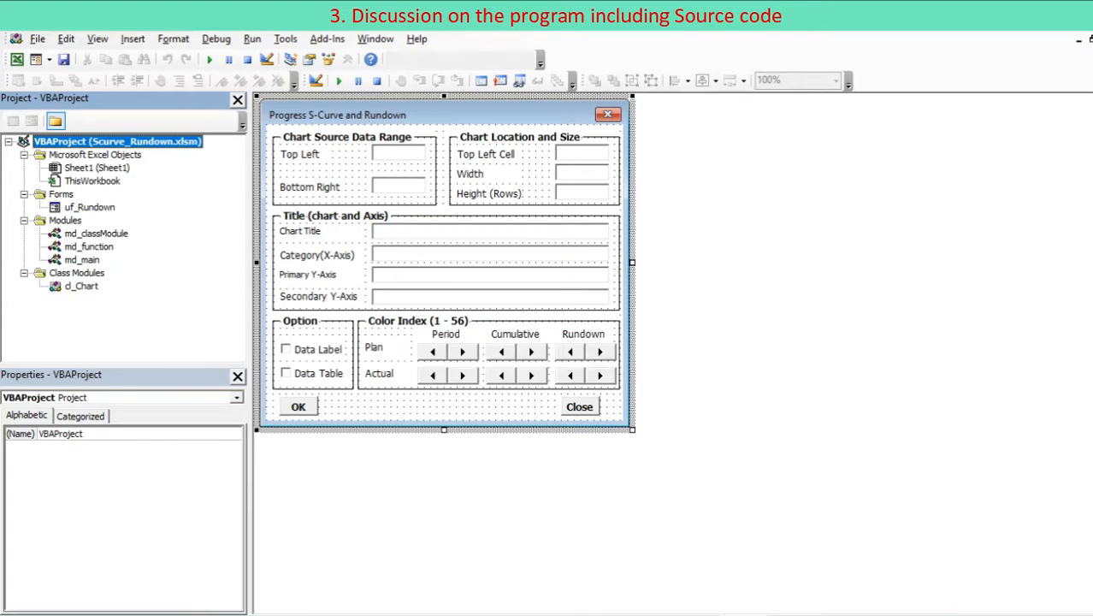
pyautogui.click(61, 194)
pyautogui.click(89, 207)
pyautogui.click(95, 233)
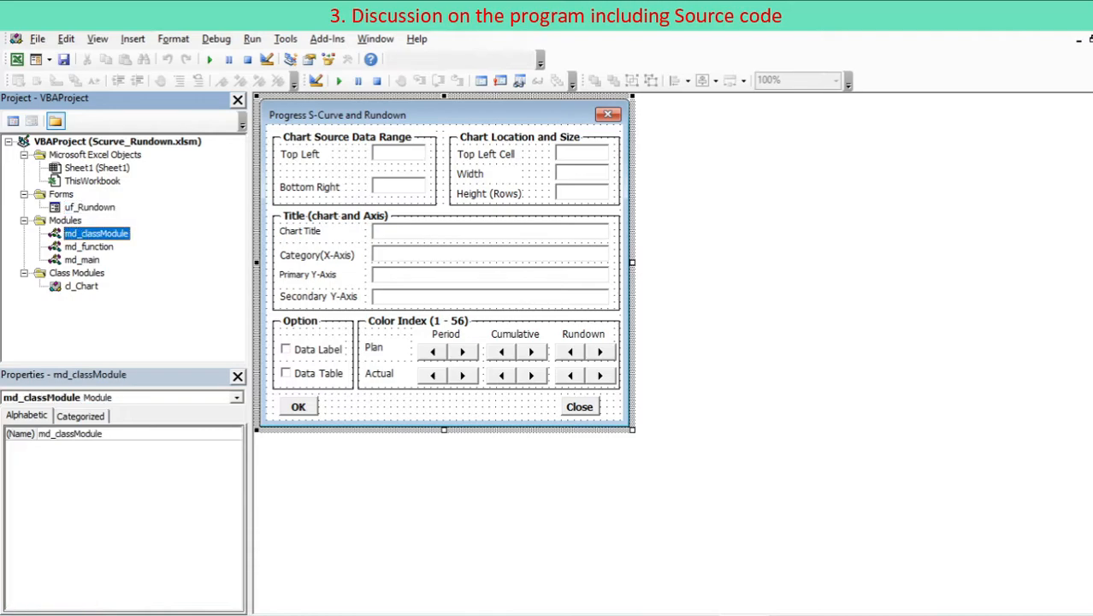
pyautogui.click(89, 246)
pyautogui.click(82, 260)
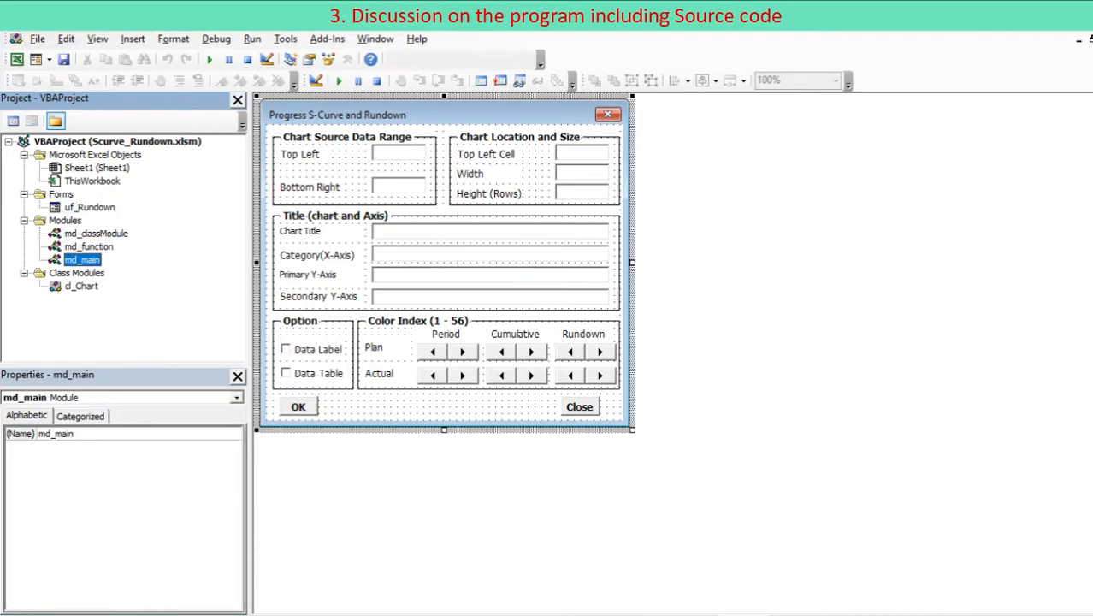
# Step: Examine the uf_Rundown form's text boxes for the source data range, chart location and size, and chart and axis titles
pyautogui.click(81, 285)
pyautogui.click(444, 408)
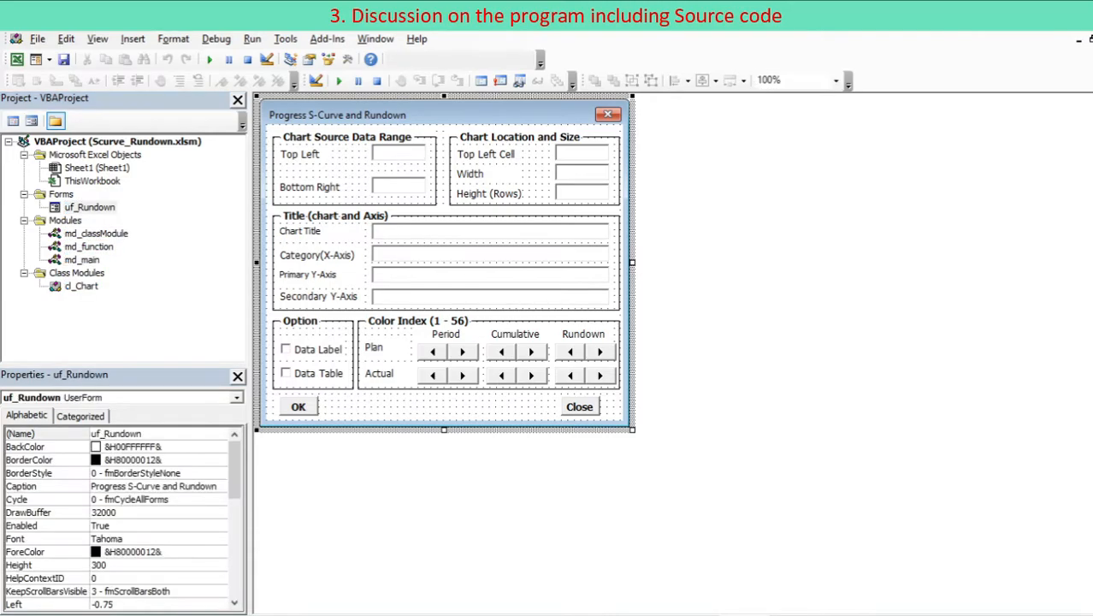
pyautogui.click(398, 153)
pyautogui.press('Tab')
pyautogui.press('Tab')
pyautogui.press('Tab')
pyautogui.press('Tab')
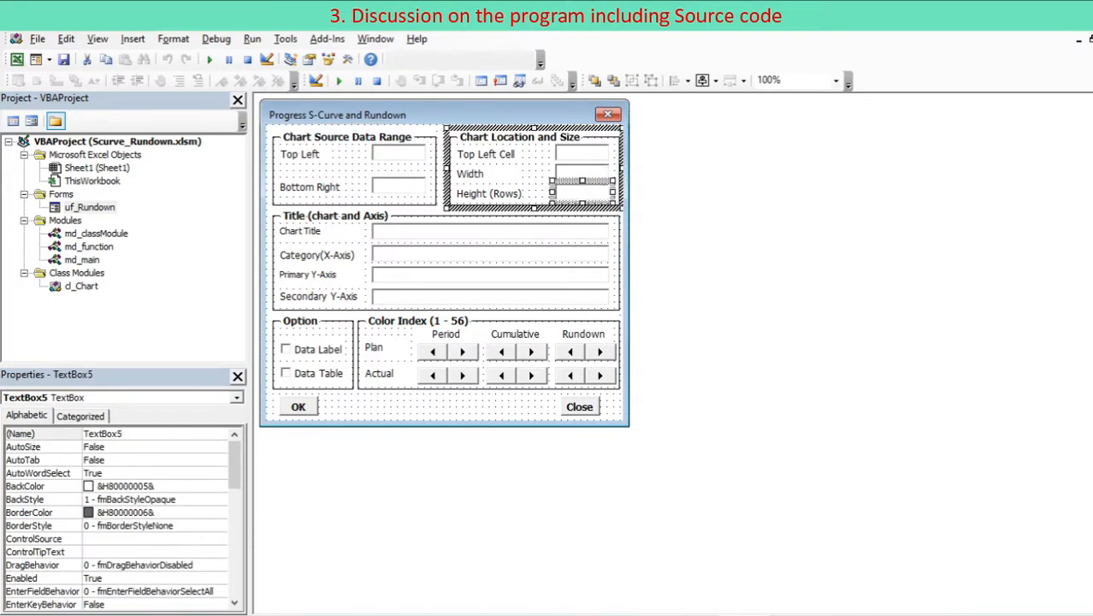
pyautogui.press('Tab')
pyautogui.press('Tab')
pyautogui.press('Tab')
pyautogui.press('Tab')
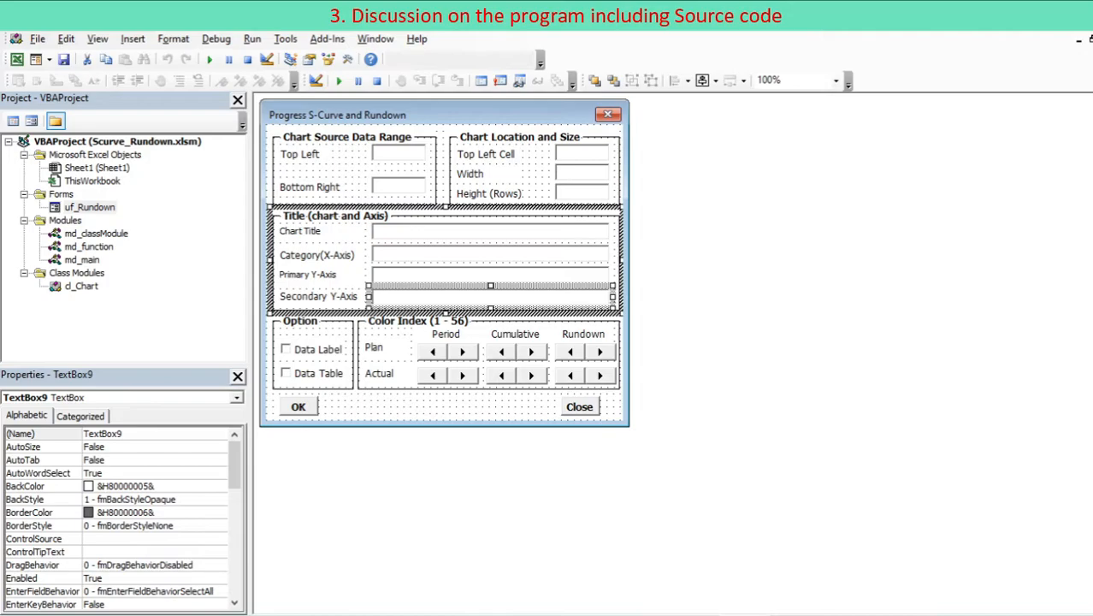
# Step: Examine the form's Option check boxes, the Color Index spin buttons and the OK button in tab order
pyautogui.press('Tab')
pyautogui.press('Tab')
pyautogui.press('Tab')
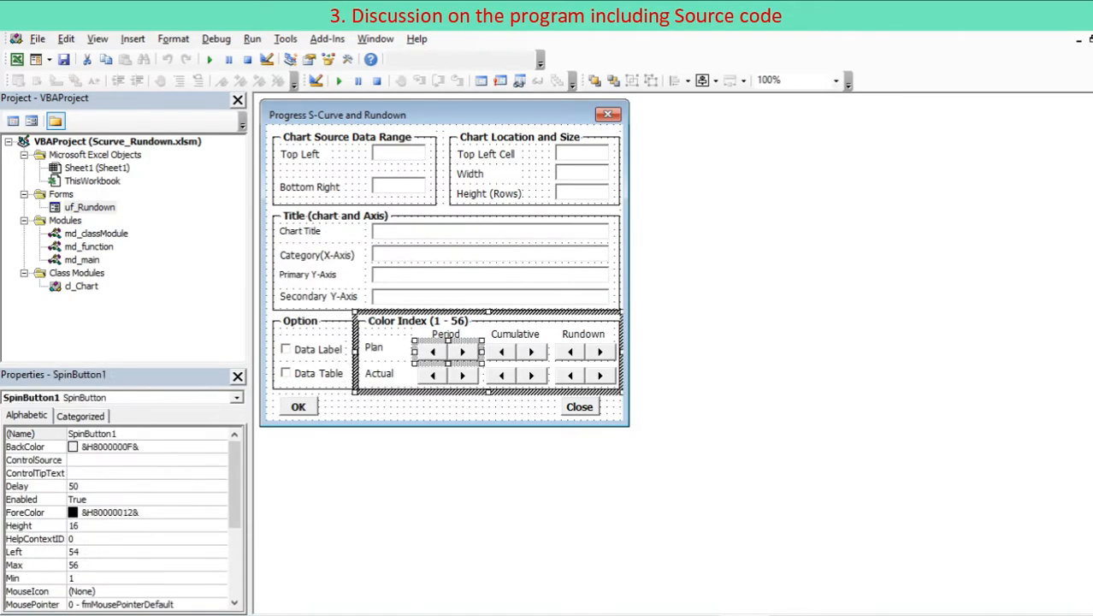
pyautogui.press('Tab')
pyautogui.press('Tab')
pyautogui.press('Tab')
pyautogui.press('Tab')
pyautogui.press('Tab')
pyautogui.press('Tab')
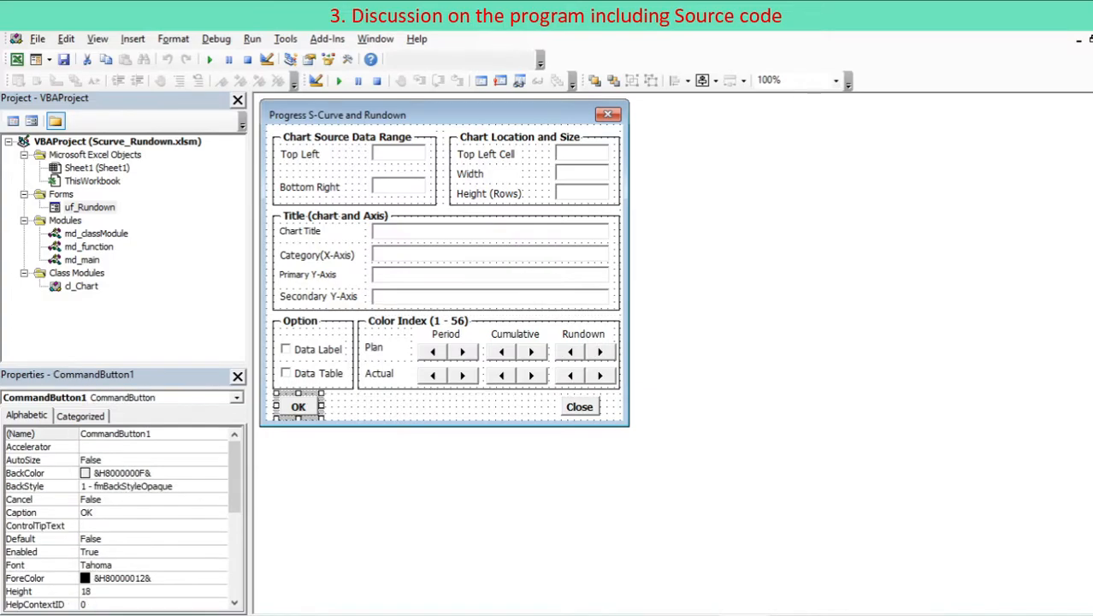
pyautogui.click(445, 407)
# Step: View the change event code of the Top Left text box and highlight its call to UpdateControls
pyautogui.doubleClick(399, 153)
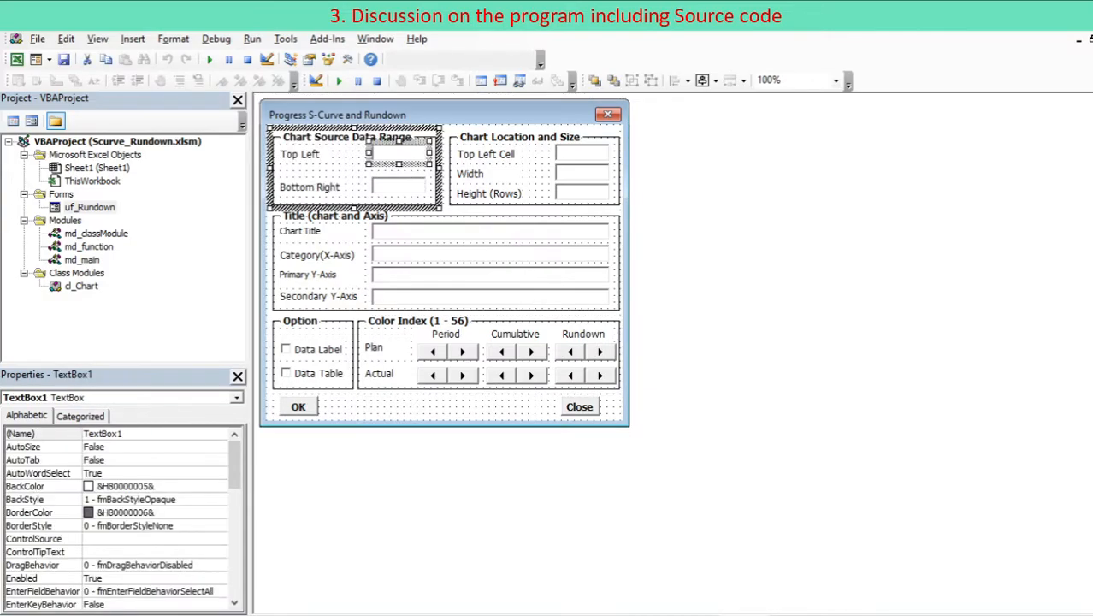
pyautogui.hotkey('shift', 'Right')
pyautogui.hotkey('shift', 'Right')
pyautogui.hotkey('shift', 'Right')
pyautogui.hotkey('shift', 'Right')
pyautogui.hotkey('shift', 'Right')
pyautogui.hotkey('shift', 'Right')
pyautogui.hotkey('shift', 'Right')
pyautogui.hotkey('shift', 'Right')
pyautogui.hotkey('shift', 'Right')
pyautogui.hotkey('shift', 'Right')
pyautogui.hotkey('shift', 'Right')
pyautogui.hotkey('shift', 'Right')
pyautogui.hotkey('shift', 'Right')
pyautogui.hotkey('shift', 'Right')
pyautogui.hotkey('shift', 'Right')
pyautogui.hotkey('shift', 'Right')
pyautogui.hotkey('shift', 'Right')
pyautogui.hotkey('shift', 'Right')
pyautogui.hotkey('shift', 'Right')
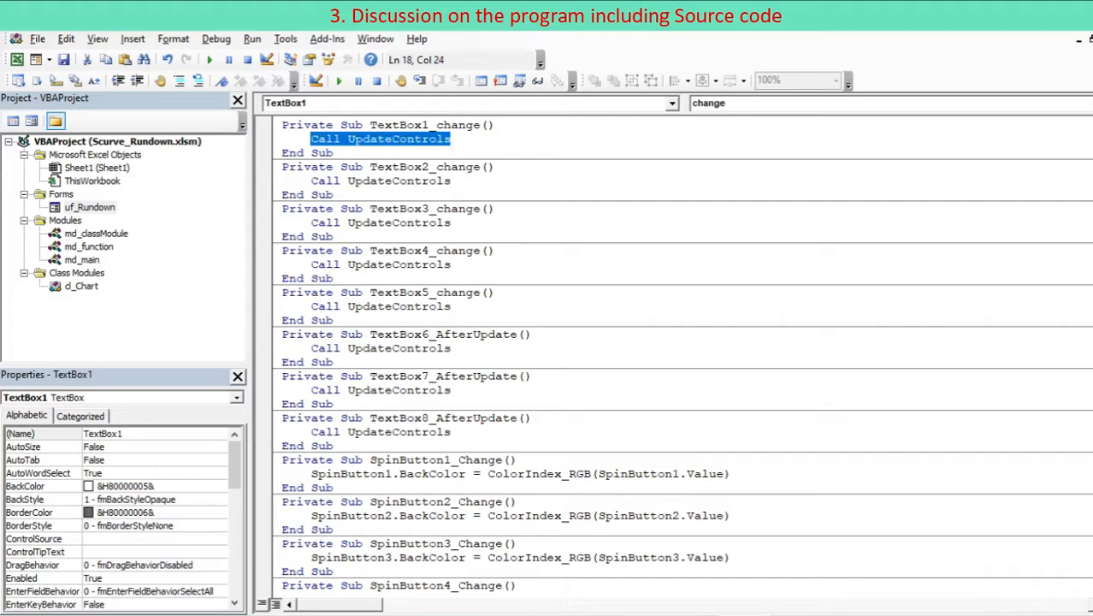
# Step: Go to the definition of UpdateControls and examine its input checks and the block that retains the form position
pyautogui.hotkey('shift', 'F2')
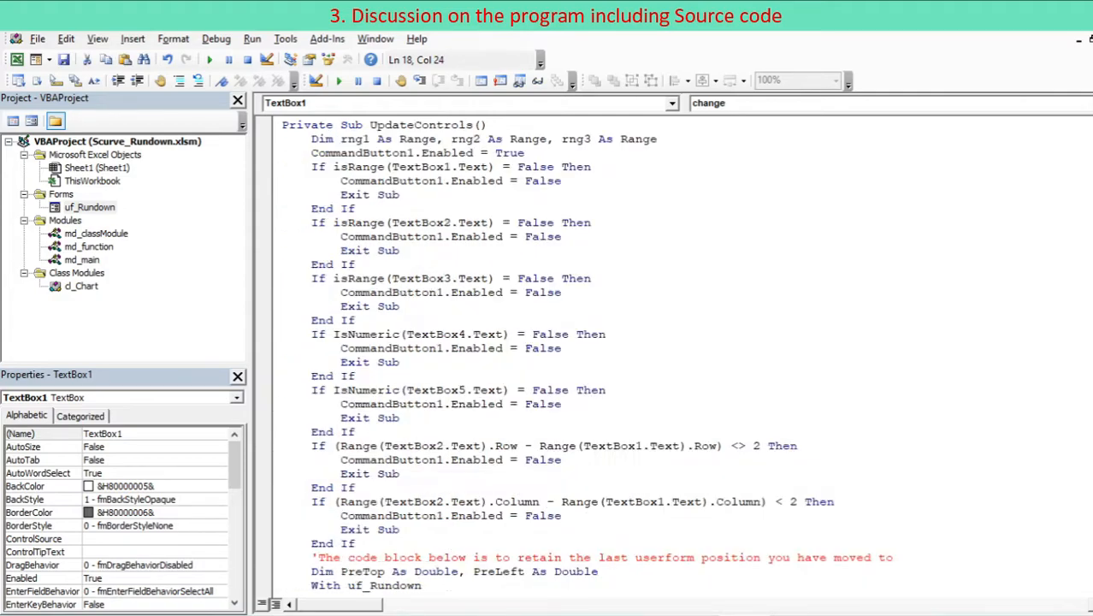
pyautogui.moveTo(305, 166); pyautogui.dragTo(356, 208)
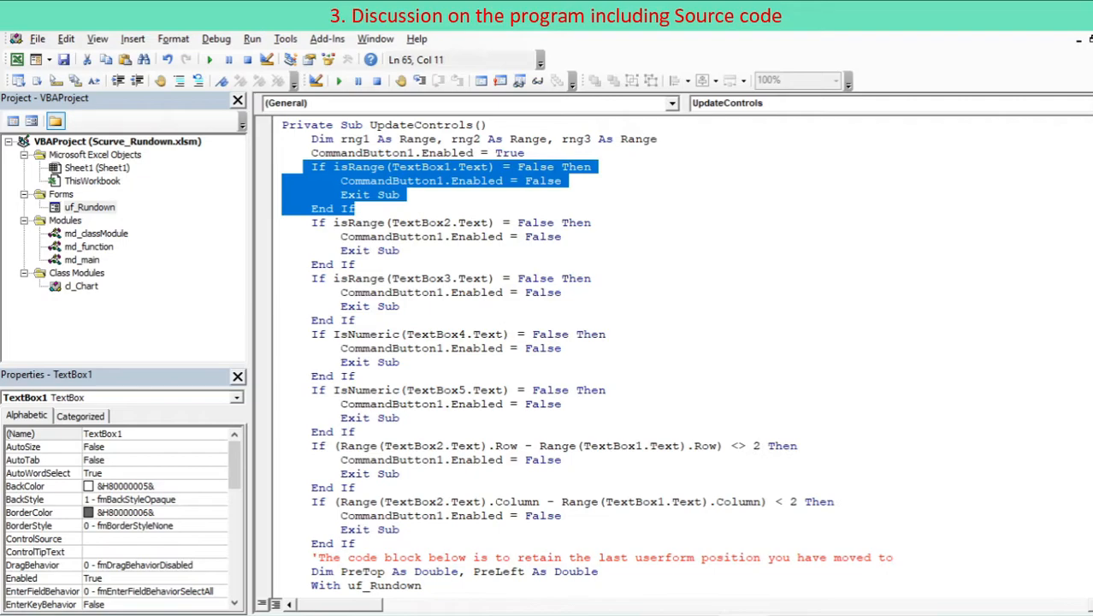
pyautogui.click(393, 153)
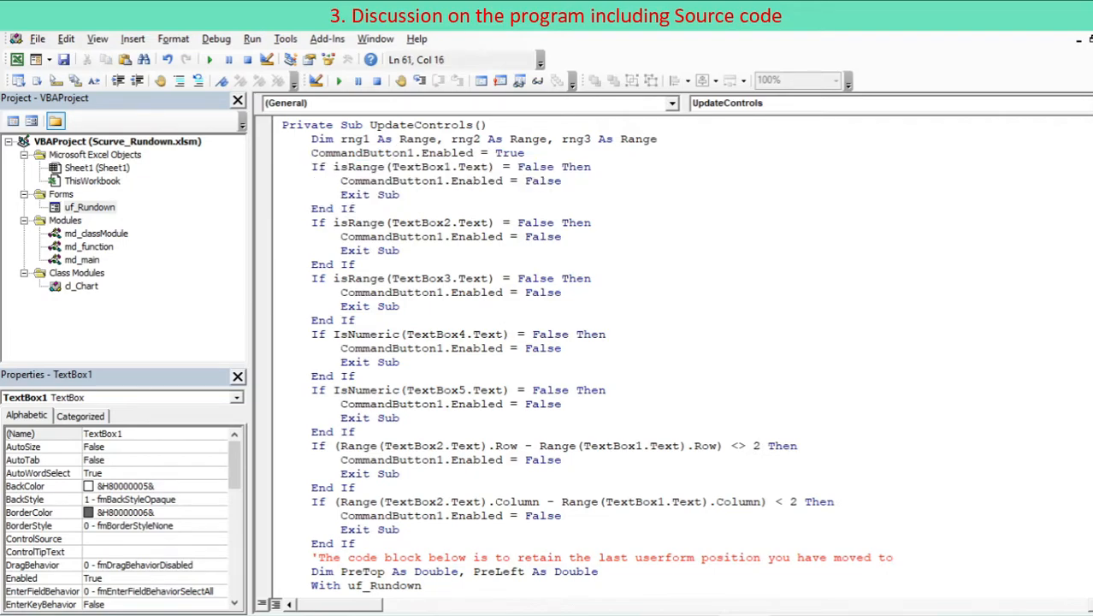
pyautogui.moveTo(282, 124); pyautogui.dragTo(399, 556)
pyautogui.click(615, 571)
pyautogui.scroll(-5, 616, 547)
pyautogui.moveTo(311, 390); pyautogui.dragTo(370, 473)
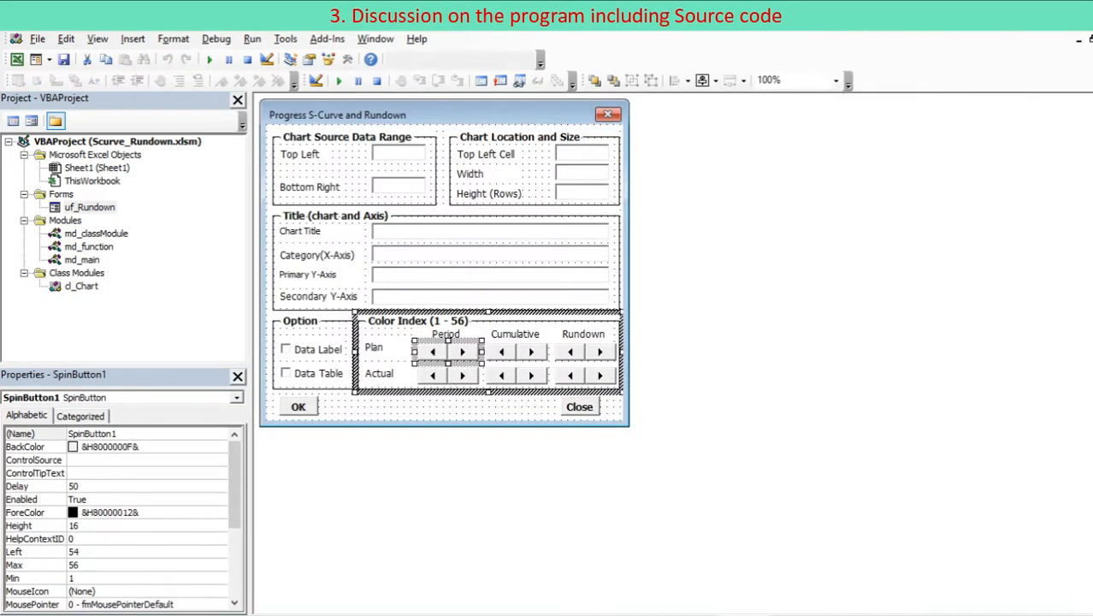
# Step: View the Plan Period spin button's change code and follow ColorIndex_RGB to its definition to examine the colour cases
pyautogui.rightClick(450, 351)
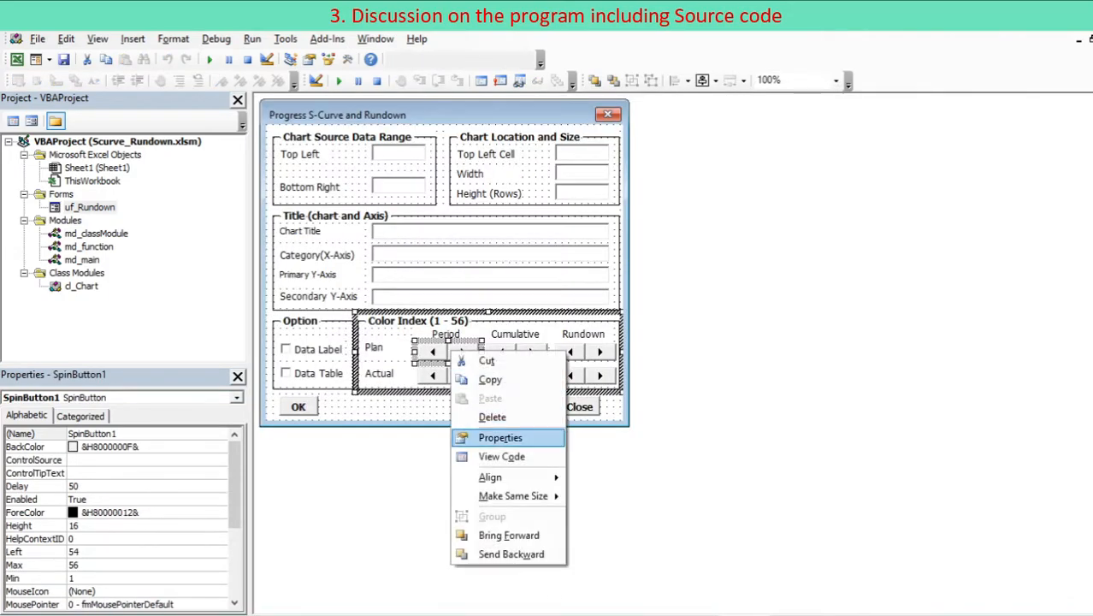
pyautogui.click(501, 455)
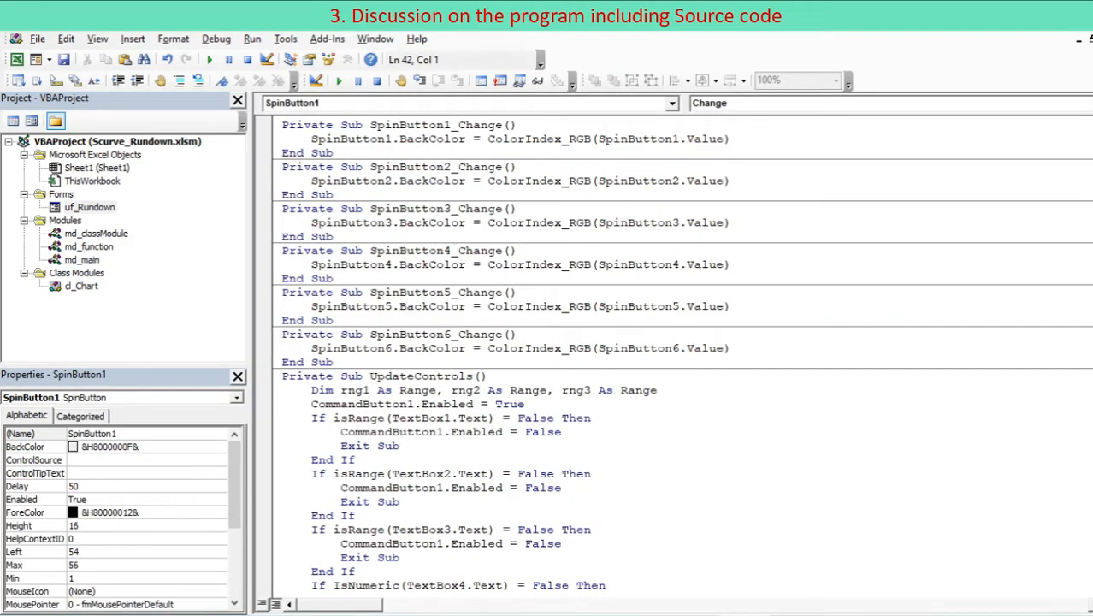
pyautogui.moveTo(305, 139); pyautogui.dragTo(729, 139)
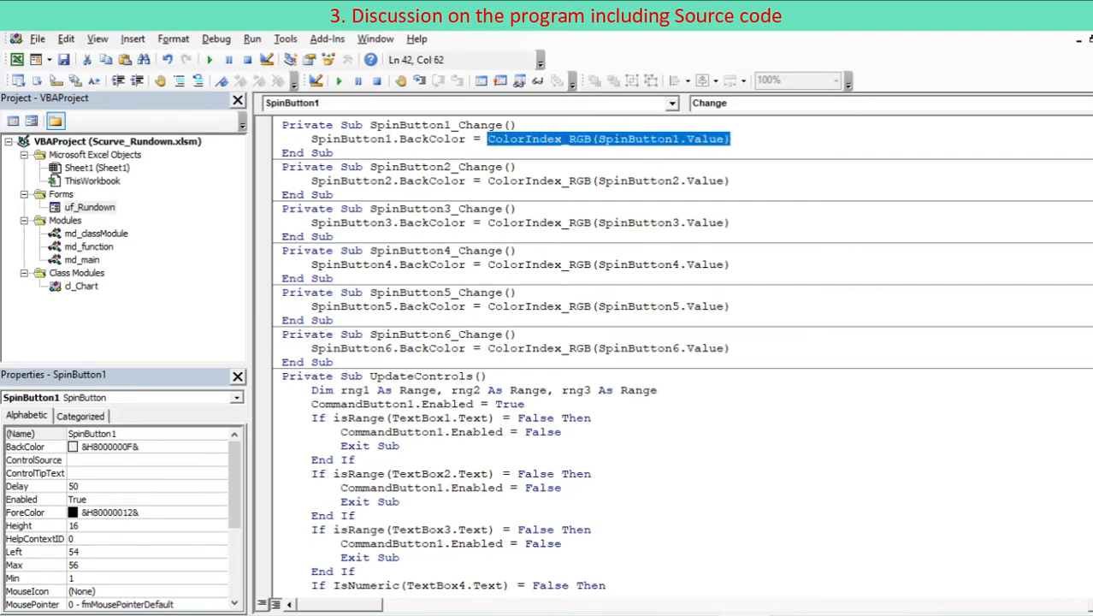
pyautogui.hotkey('shift', 'F2')
pyautogui.scroll(-14, 675, 350)
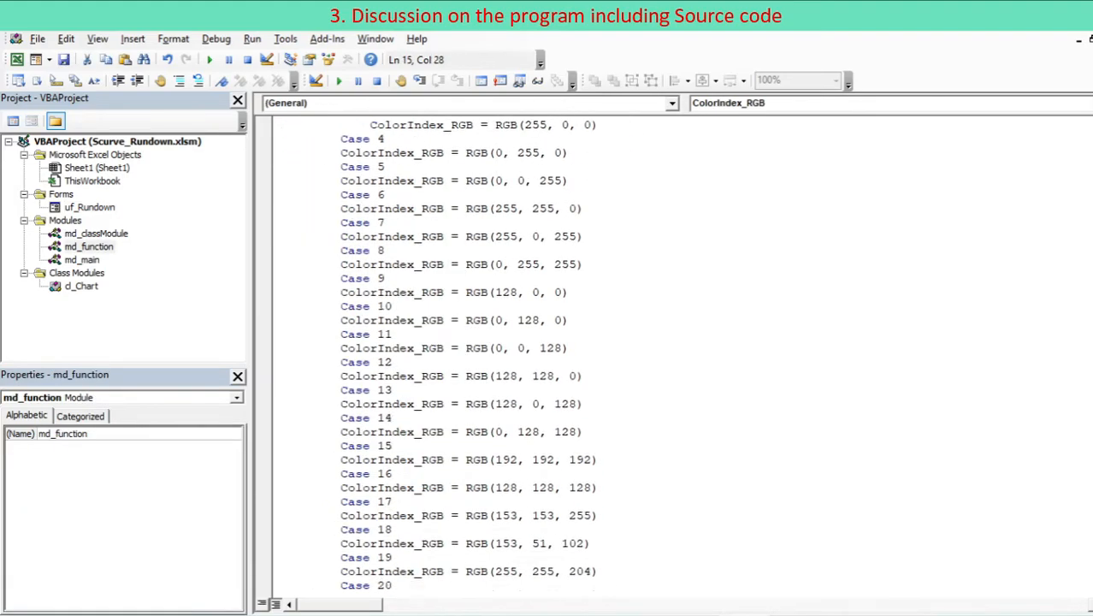
pyautogui.scroll(-17, 676, 351)
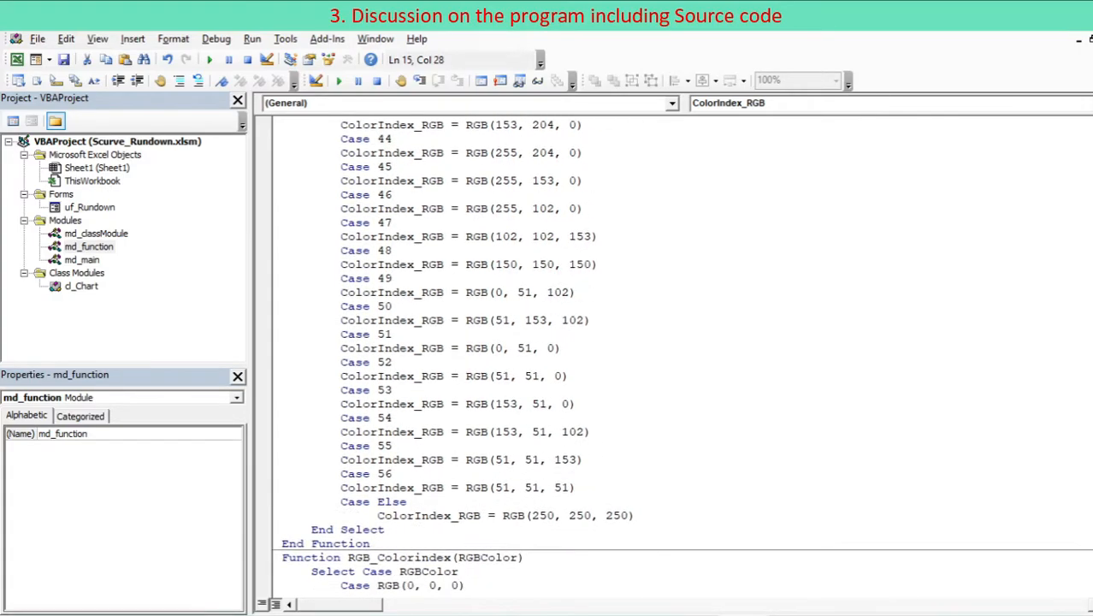
# Step: View the OK button's code, follow Chart_Create to its definition and examine it through the RundownCurve and ChartElement calls
pyautogui.rightClick(303, 405)
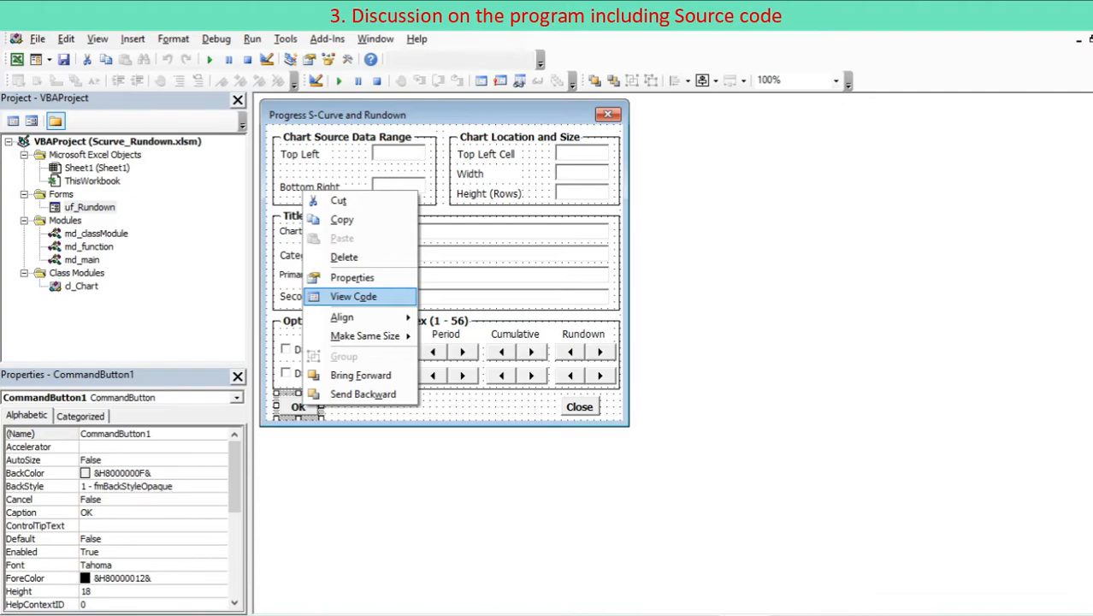
pyautogui.press('Return')
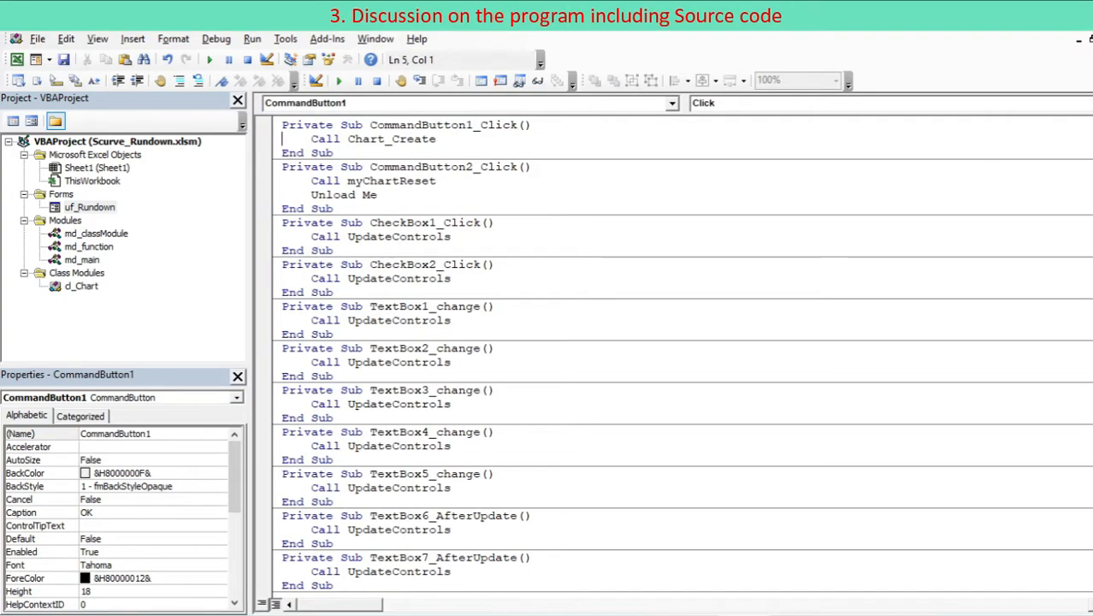
pyautogui.moveTo(311, 138); pyautogui.dragTo(430, 139)
pyautogui.hotkey('shift', 'F2')
pyautogui.moveTo(311, 125); pyautogui.dragTo(399, 125)
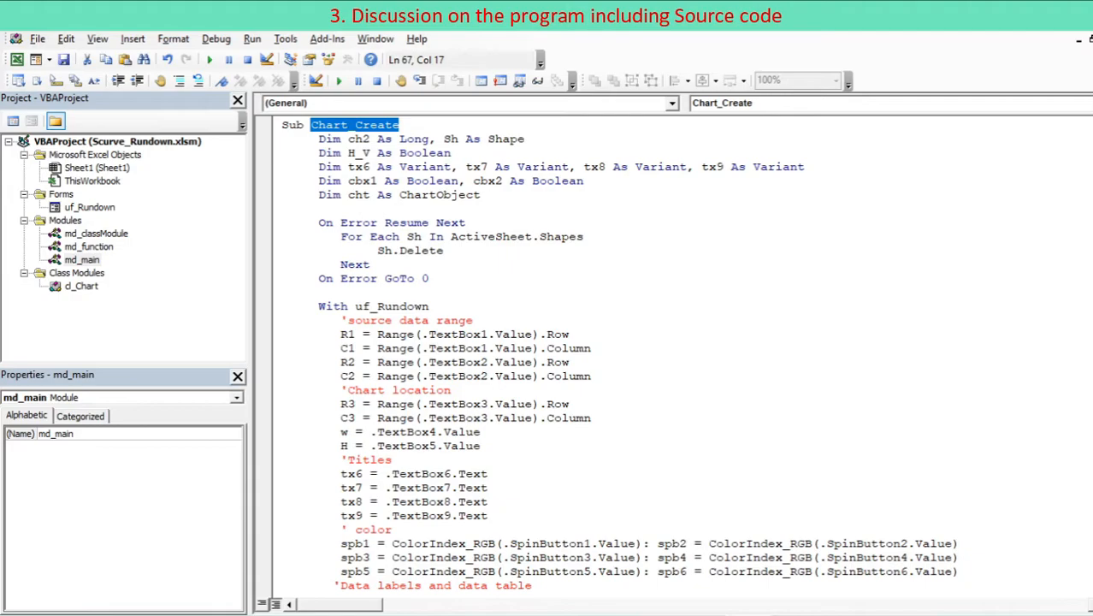
pyautogui.scroll(-2, 619, 353)
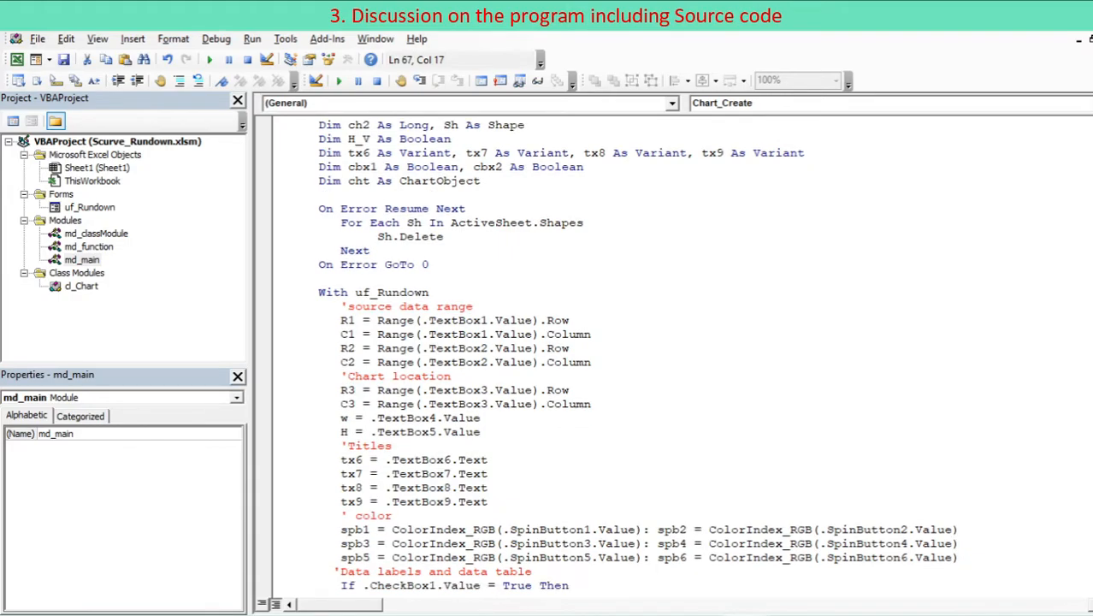
pyautogui.scroll(-2, 618, 353)
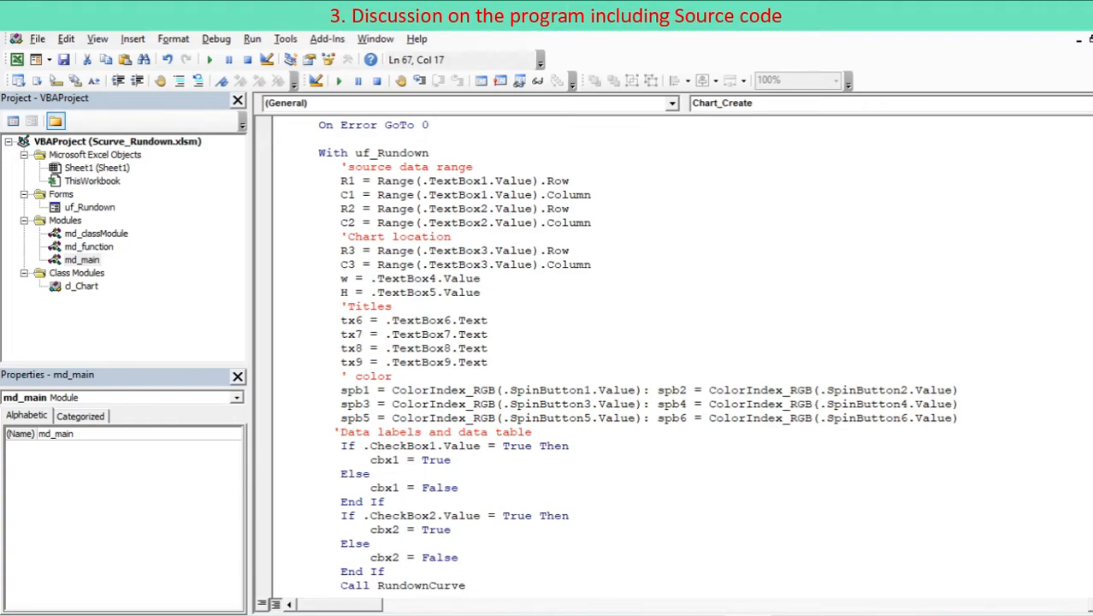
pyautogui.click(313, 152)
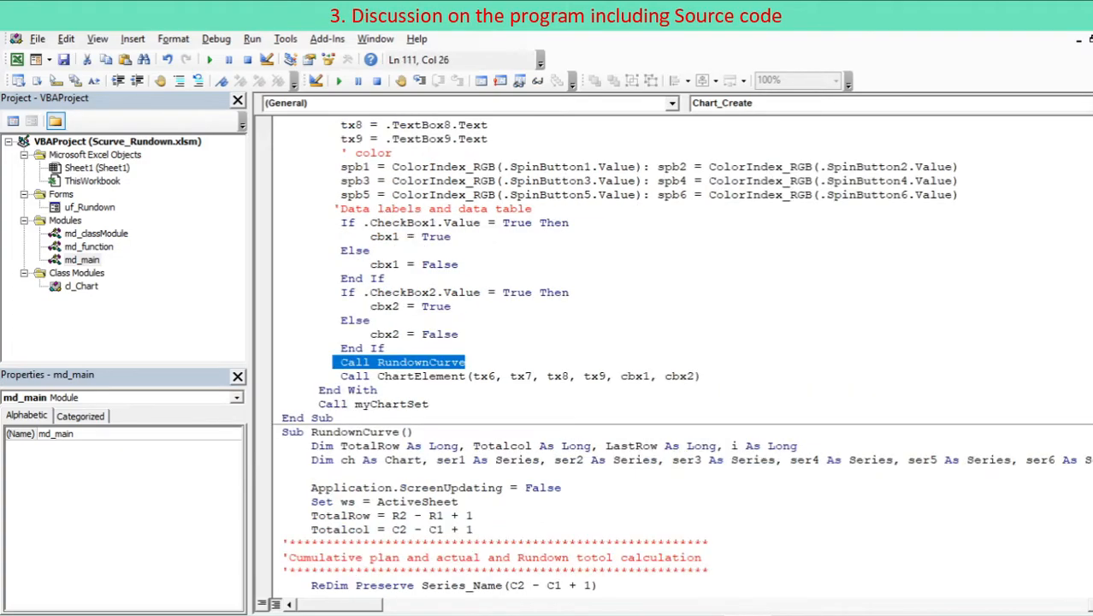
pyautogui.moveTo(333, 376); pyautogui.dragTo(694, 376)
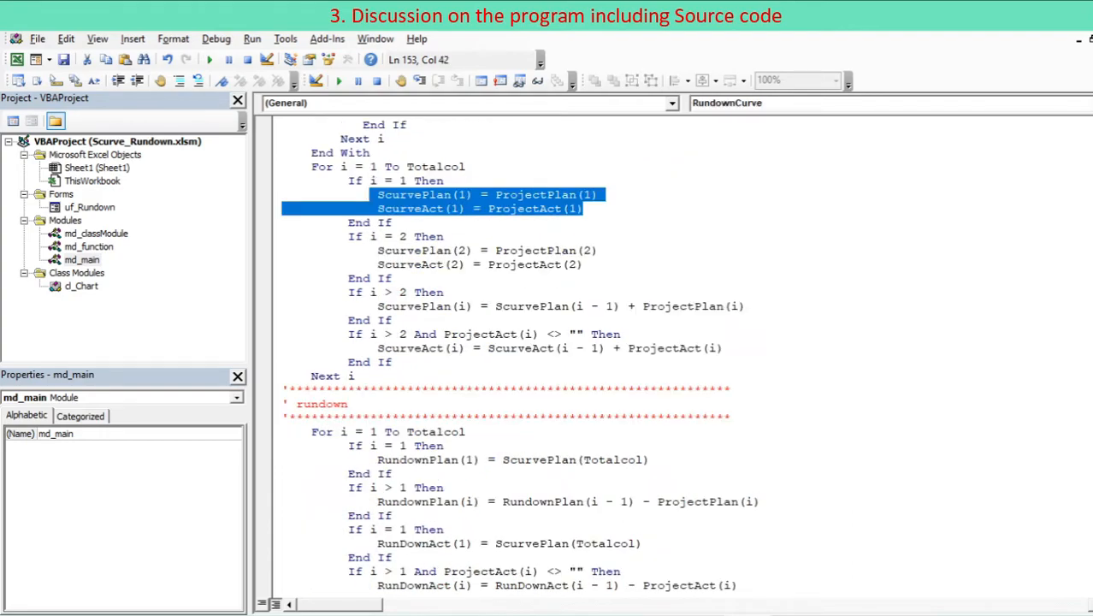
# Step: Examine the array setup, the cumulative plan and actual formulas and the rundown calculation in RundownCurve
pyautogui.moveTo(377, 250); pyautogui.dragTo(584, 265)
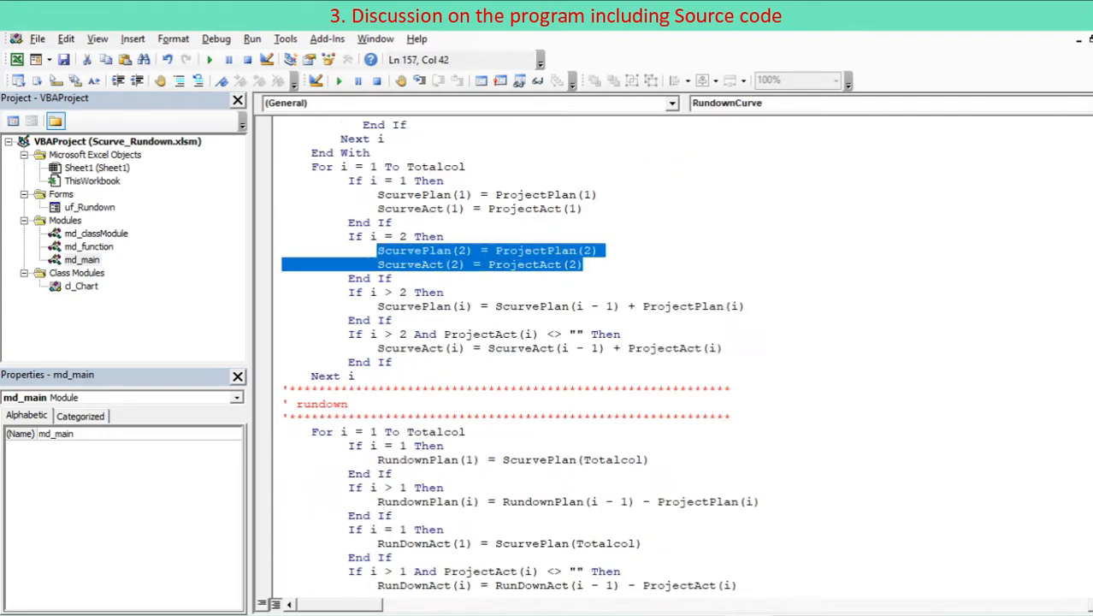
pyautogui.moveTo(371, 306); pyautogui.dragTo(746, 307)
pyautogui.moveTo(377, 348); pyautogui.dragTo(721, 348)
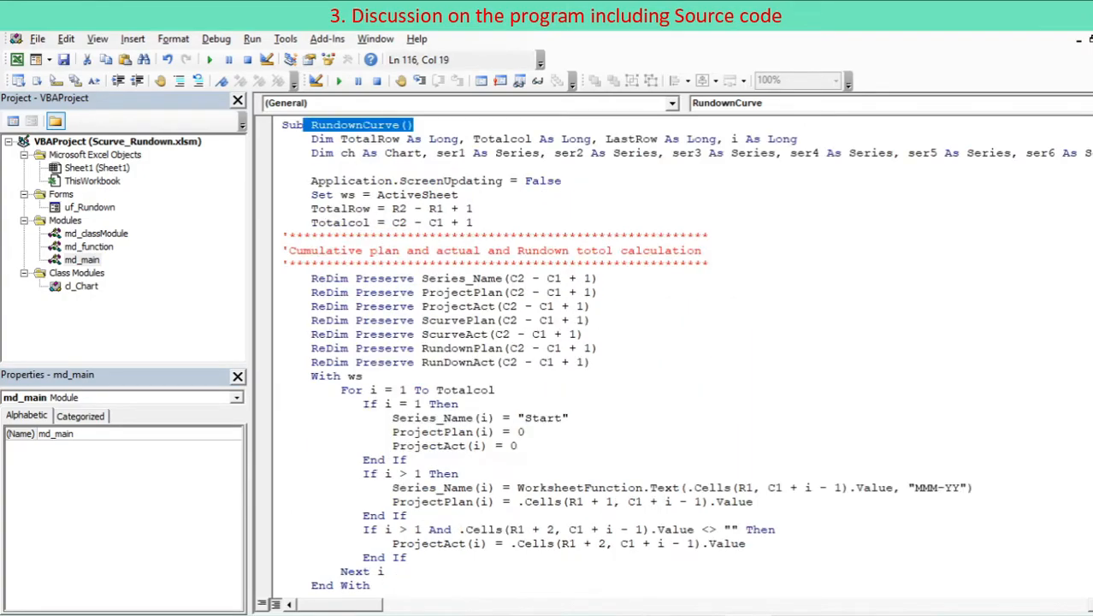
pyautogui.scroll(-4, 684, 353)
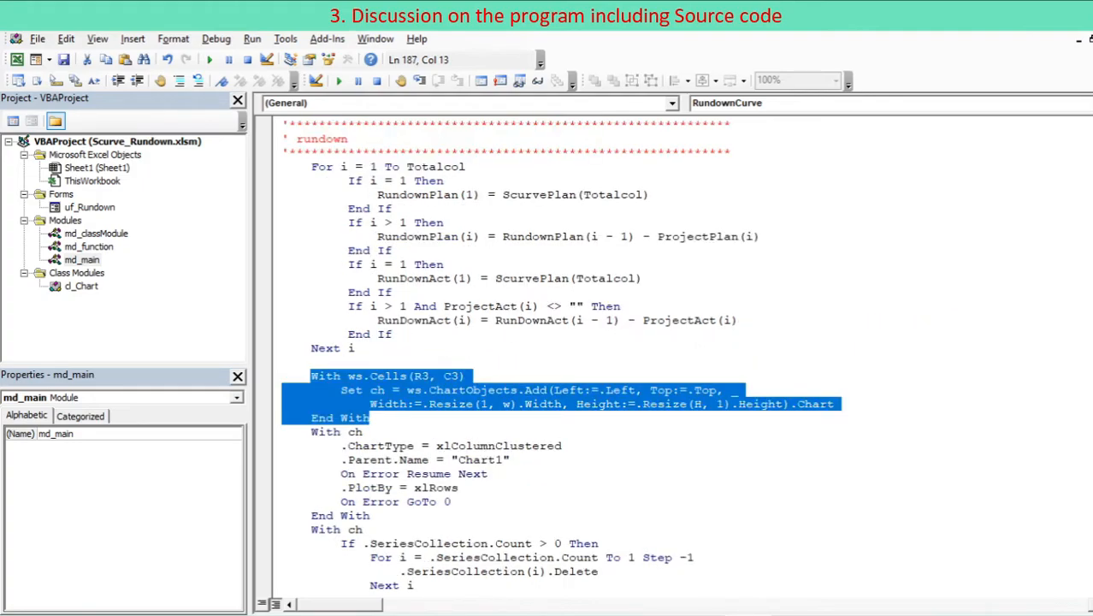
# Step: Examine the RundownCurve code that clears existing series and adds series 1 with its name, X values and values
pyautogui.scroll(-6, 560, 359)
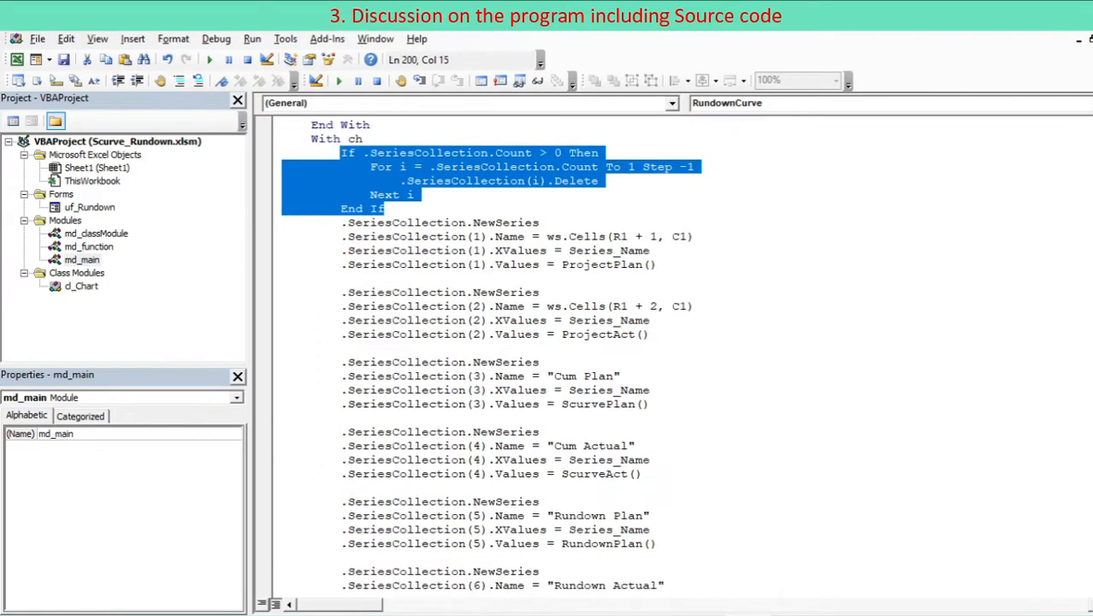
pyautogui.moveTo(341, 222); pyautogui.dragTo(539, 223)
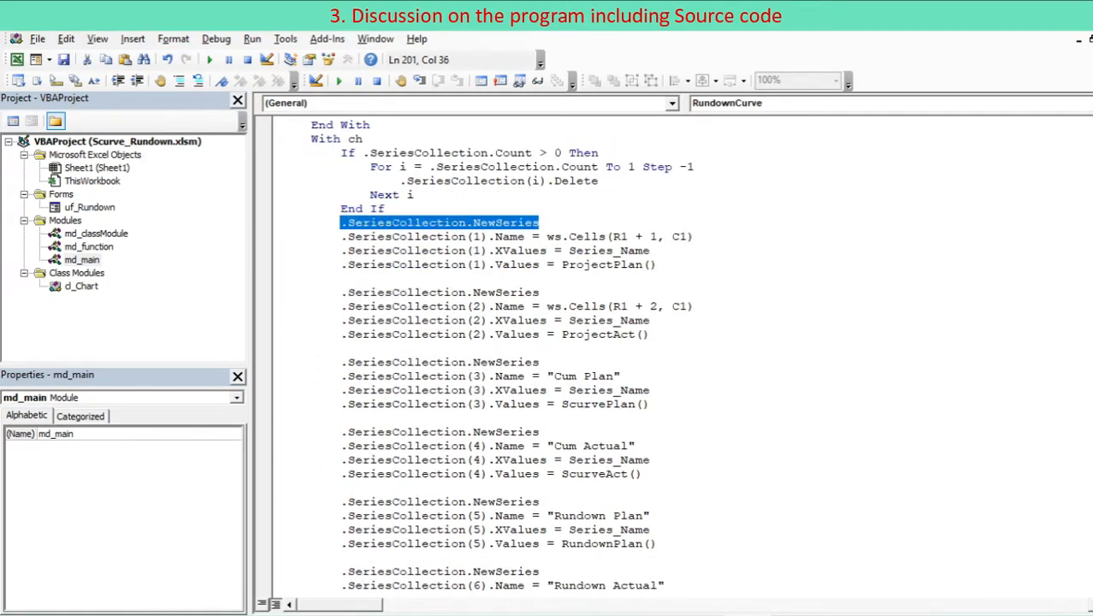
pyautogui.moveTo(341, 236); pyautogui.dragTo(693, 236)
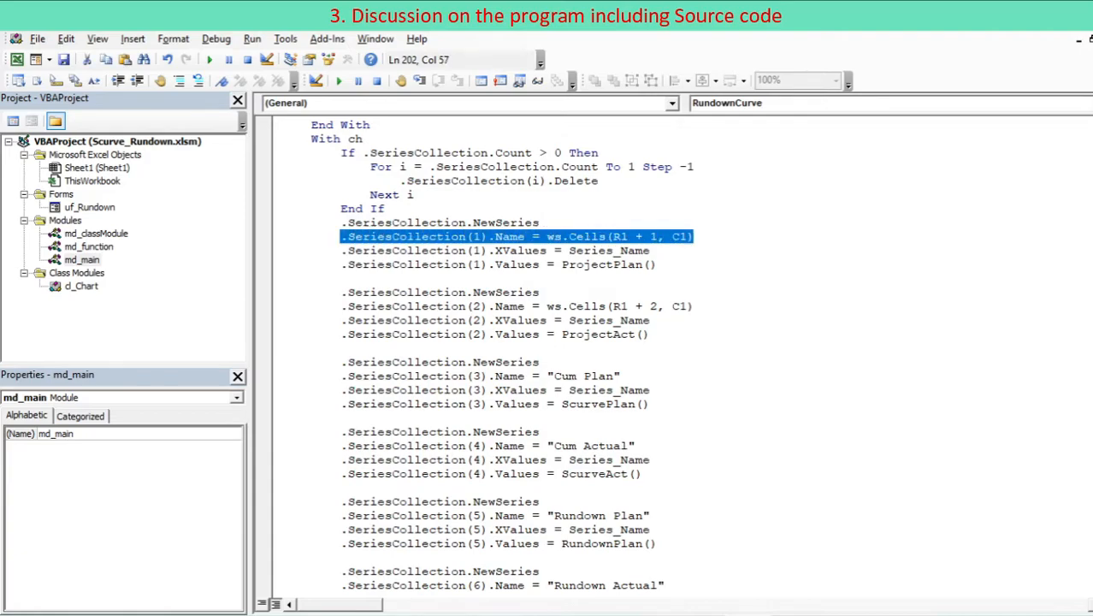
pyautogui.moveTo(333, 251); pyautogui.dragTo(650, 250)
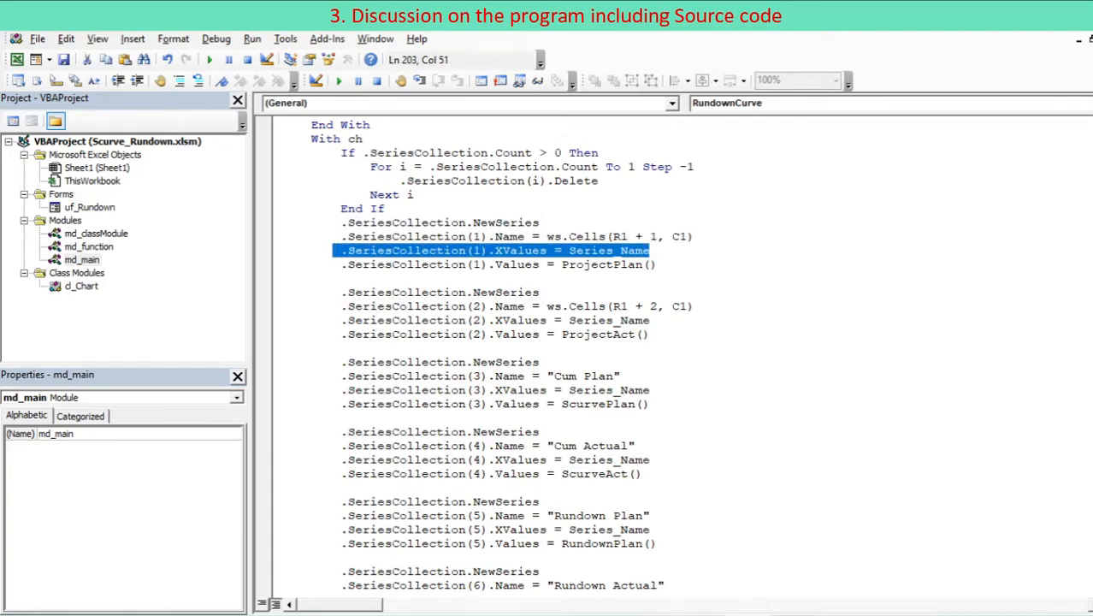
pyautogui.moveTo(333, 264); pyautogui.dragTo(656, 264)
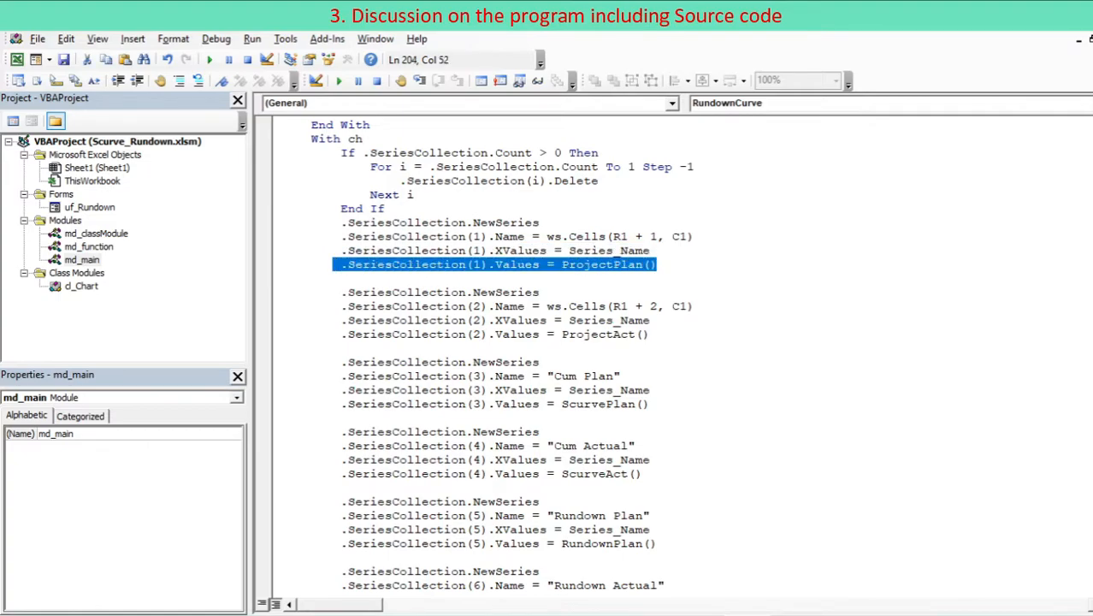
# Step: Examine the series formatting code in RundownCurve, including the fill colours and ser3's line type, secondary axis and line format
pyautogui.scroll(-11, 369, 390)
pyautogui.moveTo(370, 390); pyautogui.dragTo(523, 390)
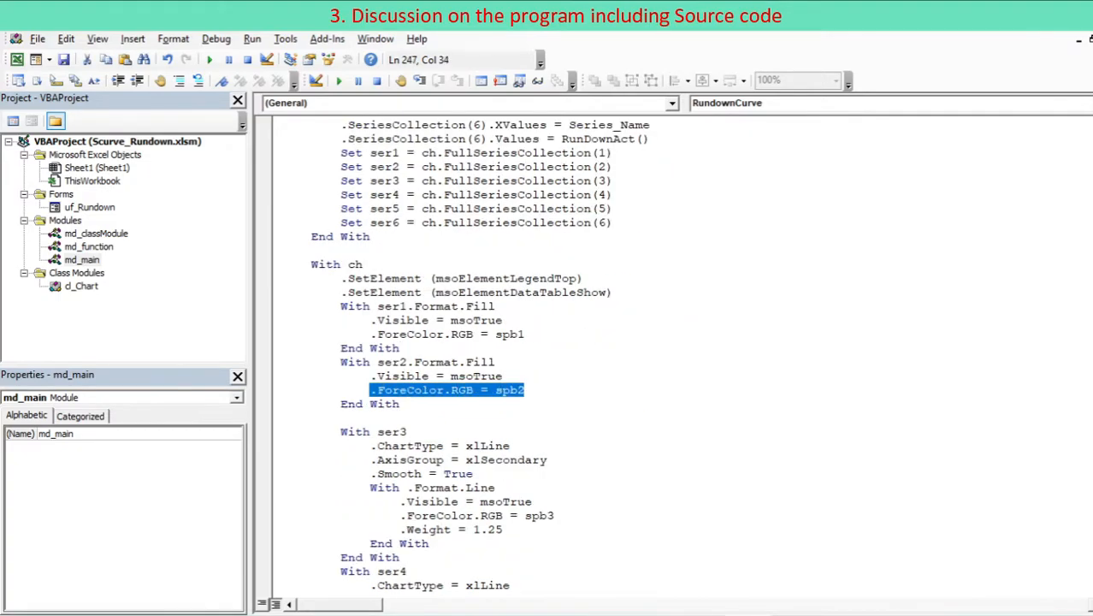
pyautogui.scroll(-3, 675, 351)
pyautogui.moveTo(340, 305); pyautogui.dragTo(509, 320)
pyautogui.moveTo(362, 333); pyautogui.dragTo(546, 333)
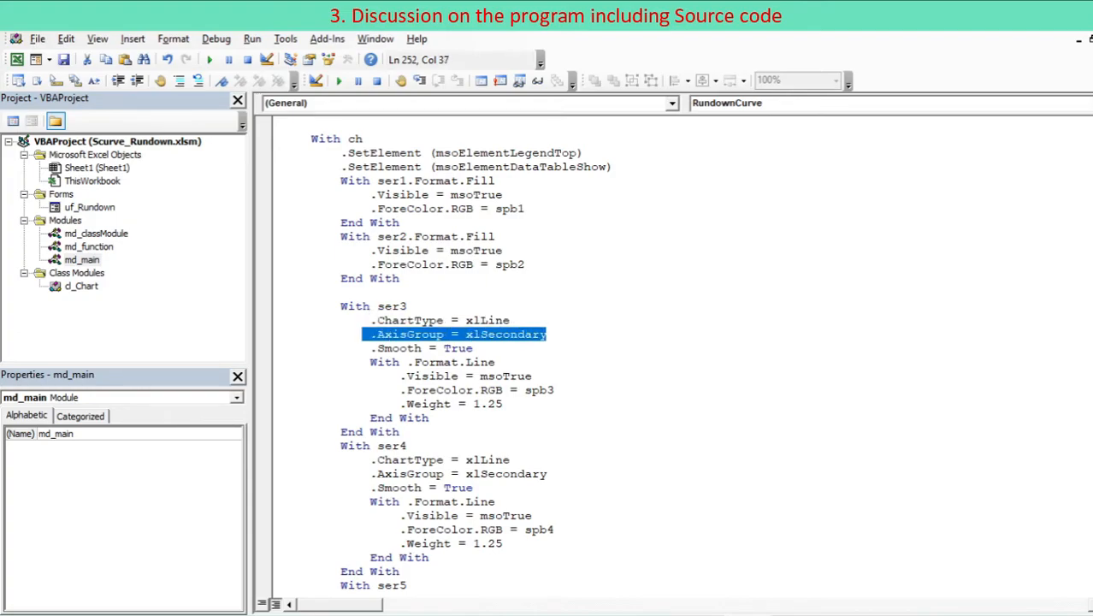
pyautogui.moveTo(282, 362); pyautogui.dragTo(502, 390)
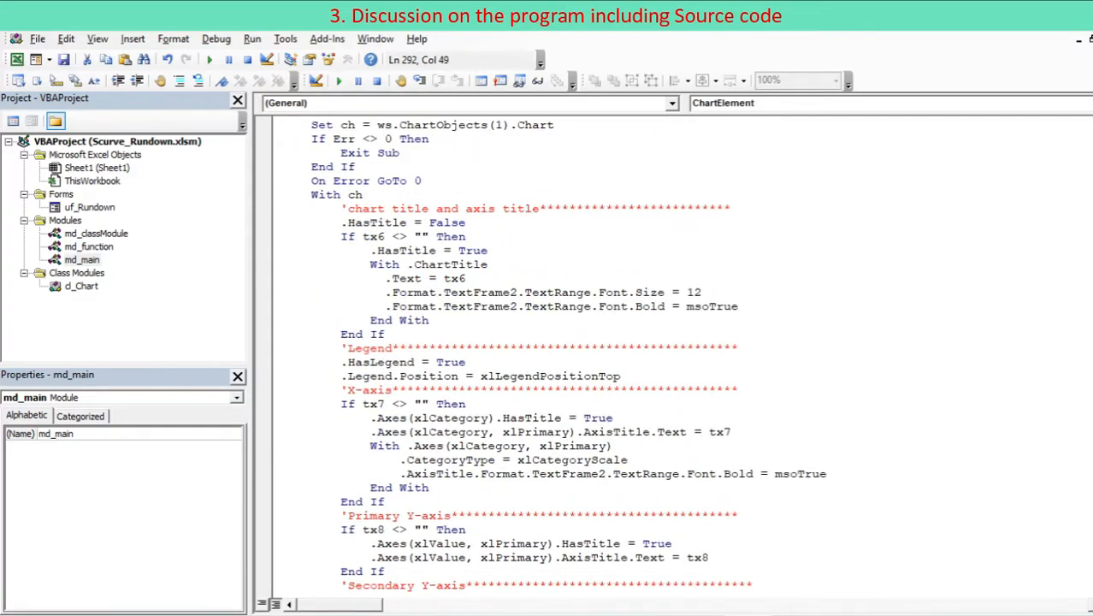
# Step: Examine the ChartElement code that sets the chart title, the legend position and the X-axis title
pyautogui.moveTo(334, 209); pyautogui.dragTo(731, 209)
pyautogui.click(591, 292)
pyautogui.moveTo(370, 251); pyautogui.dragTo(487, 251)
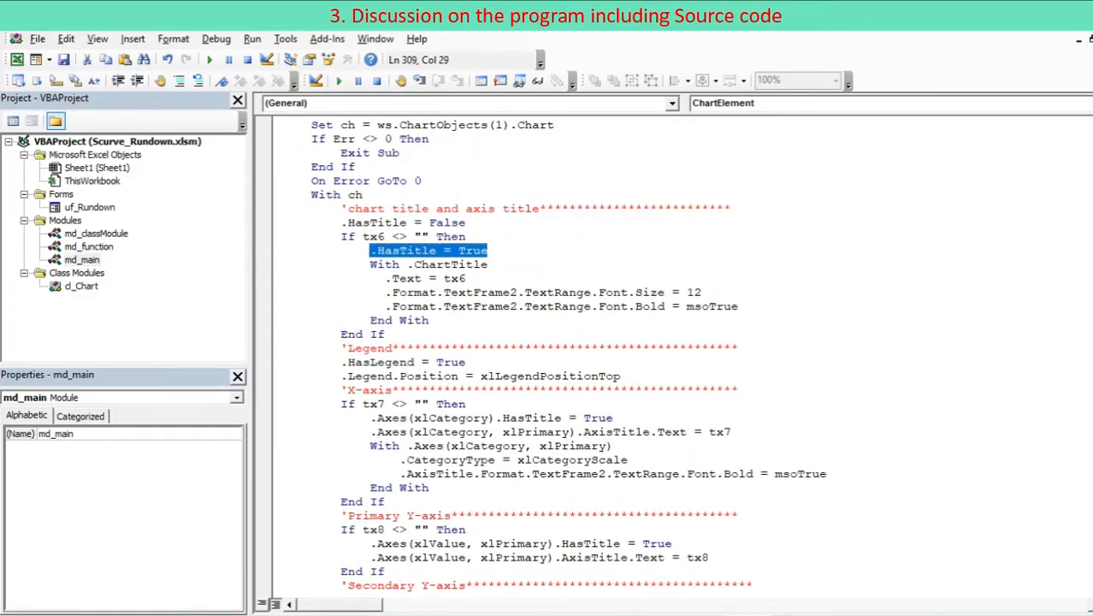
pyautogui.scroll(-3, 581, 355)
pyautogui.moveTo(341, 223); pyautogui.dragTo(621, 236)
pyautogui.moveTo(341, 264); pyautogui.dragTo(465, 264)
pyautogui.moveTo(370, 278); pyautogui.dragTo(731, 292)
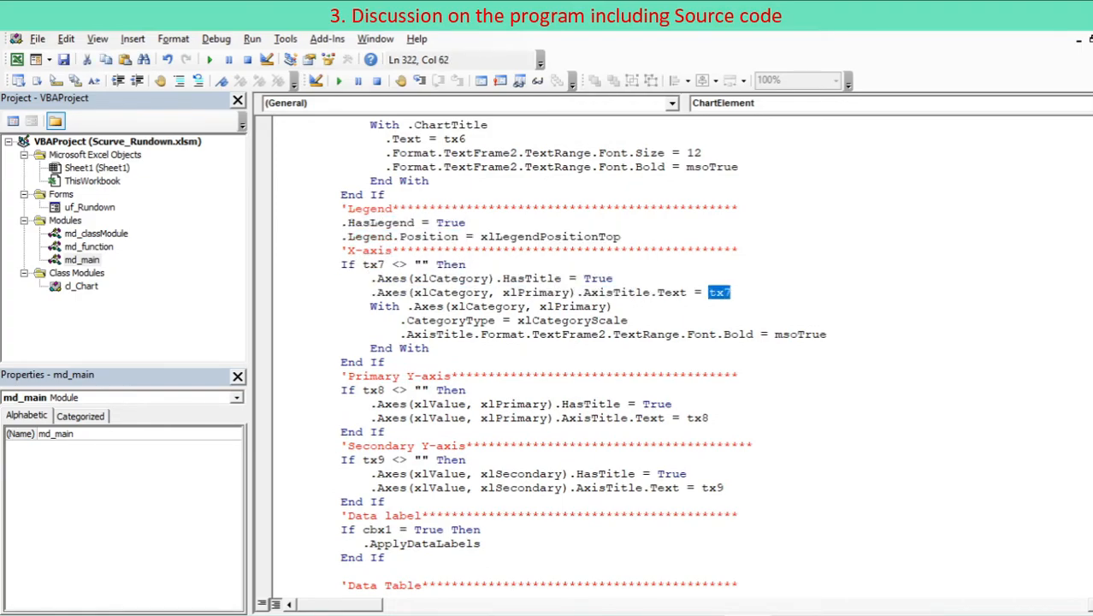
# Step: Examine the data table code in ChartElement and delete the trailing comment after the RundownTable name's Resize expression
pyautogui.scroll(-8, 676, 355)
pyautogui.click(423, 236)
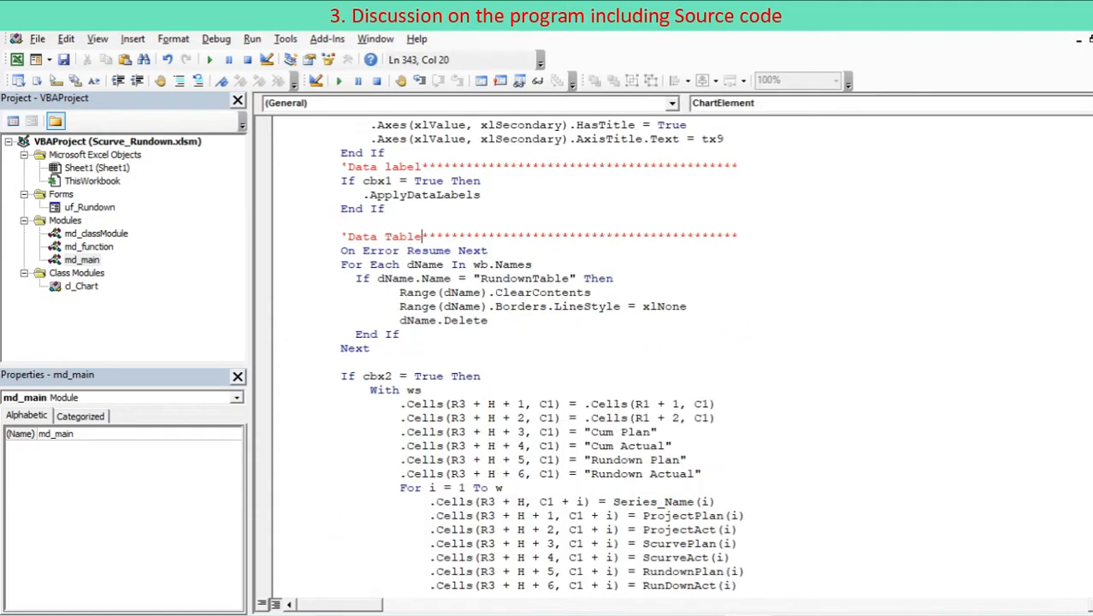
pyautogui.scroll(-3, 675, 354)
pyautogui.moveTo(341, 236); pyautogui.dragTo(479, 236)
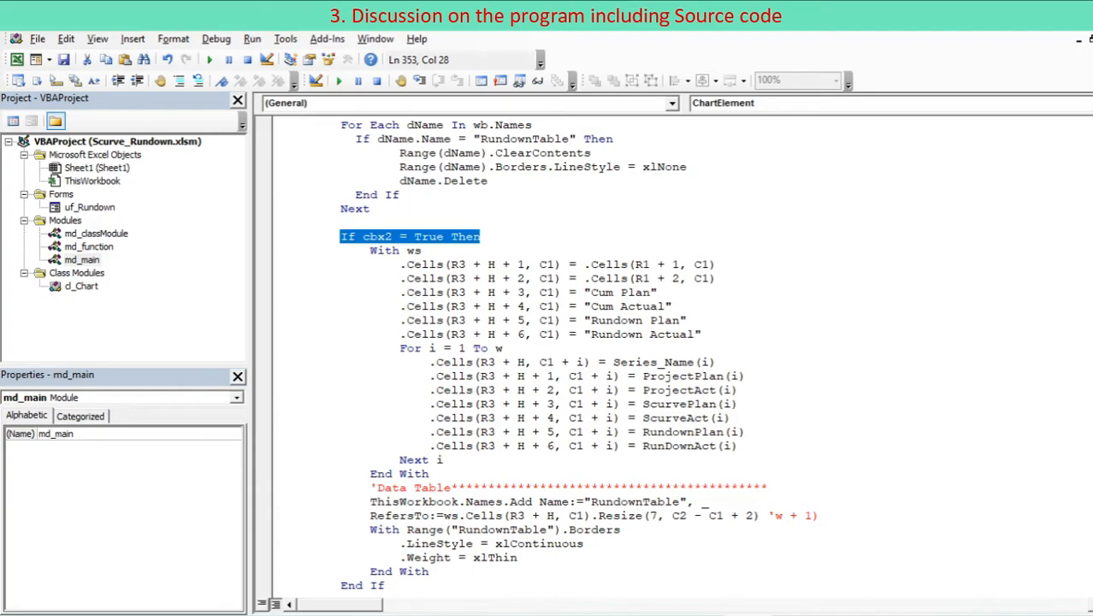
pyautogui.click(759, 445)
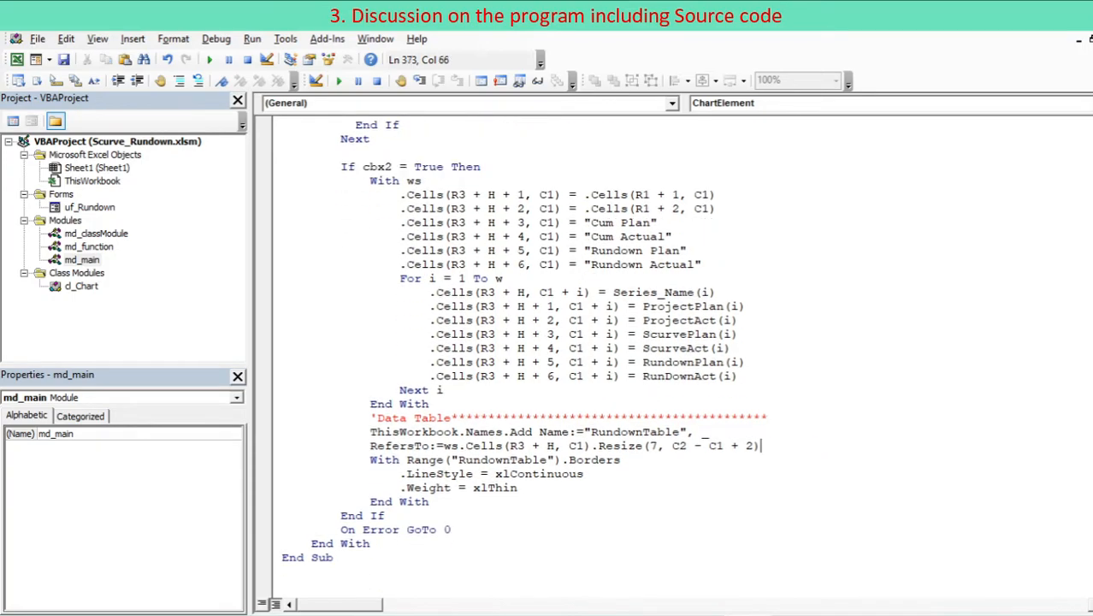
pyautogui.moveTo(362, 432); pyautogui.dragTo(428, 502)
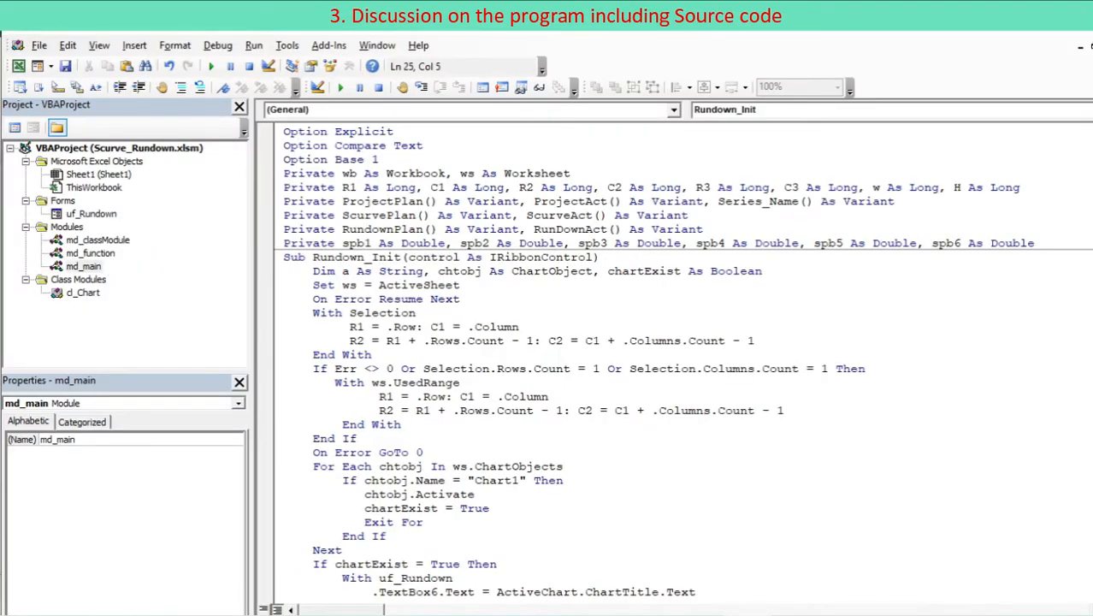
# Step: Examine the Rundown_Init code that checks for an existing chart and fills the form's text boxes and spin buttons
pyautogui.scroll(-7, 683, 363)
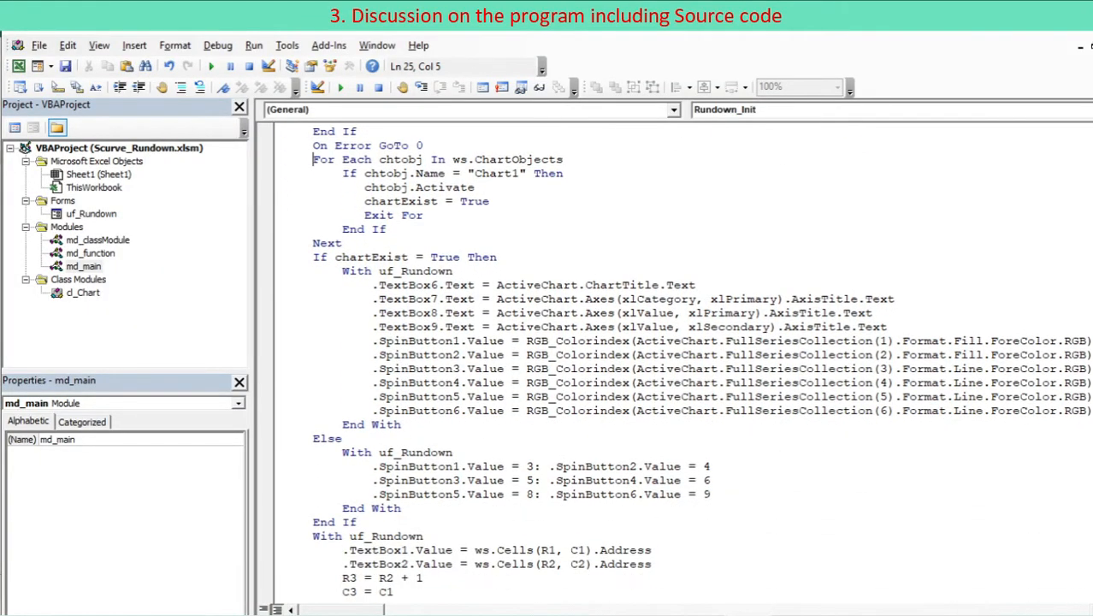
pyautogui.click(425, 216)
pyautogui.click(454, 271)
pyautogui.press('Down')
pyautogui.press('Down')
pyautogui.press('Down')
pyautogui.press('Down')
pyautogui.press('Down')
pyautogui.press('Down')
pyautogui.press('Down')
pyautogui.press('Down')
pyautogui.press('Down')
pyautogui.press('Down')
pyautogui.scroll(-3, 676, 359)
pyautogui.press('Down')
pyautogui.press('Down')
pyautogui.press('Down')
pyautogui.press('Down')
pyautogui.press('Down')
pyautogui.press('Down')
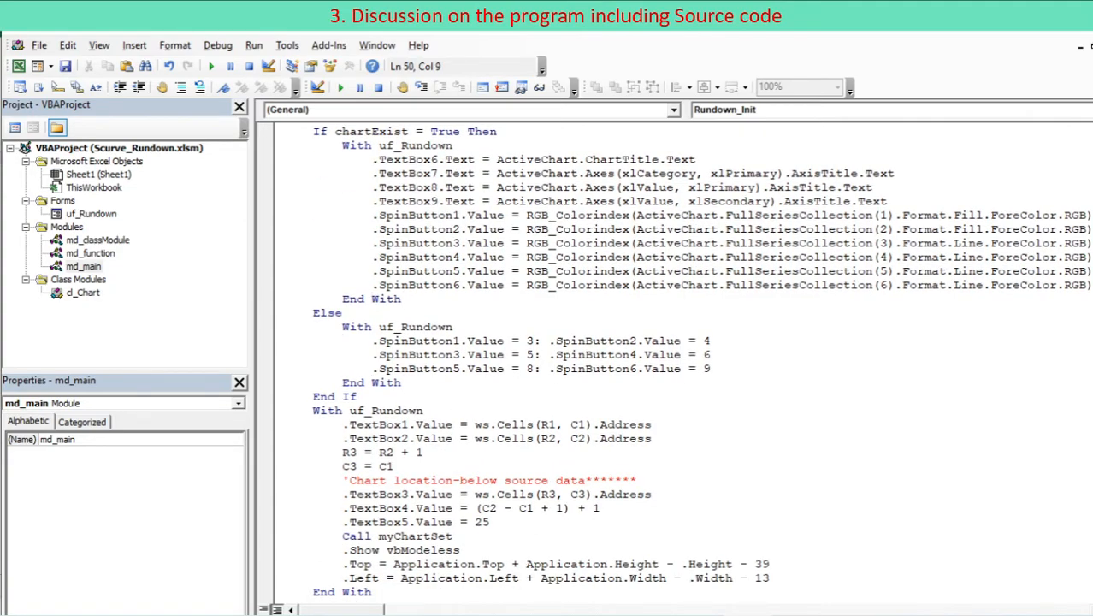
# Step: Examine the chart location settings and the myChartSet call at the end of Rundown_Init
pyautogui.scroll(-2, 676, 359)
pyautogui.press('Down')
pyautogui.moveTo(335, 453); pyautogui.dragTo(452, 453)
pyautogui.click(430, 452)
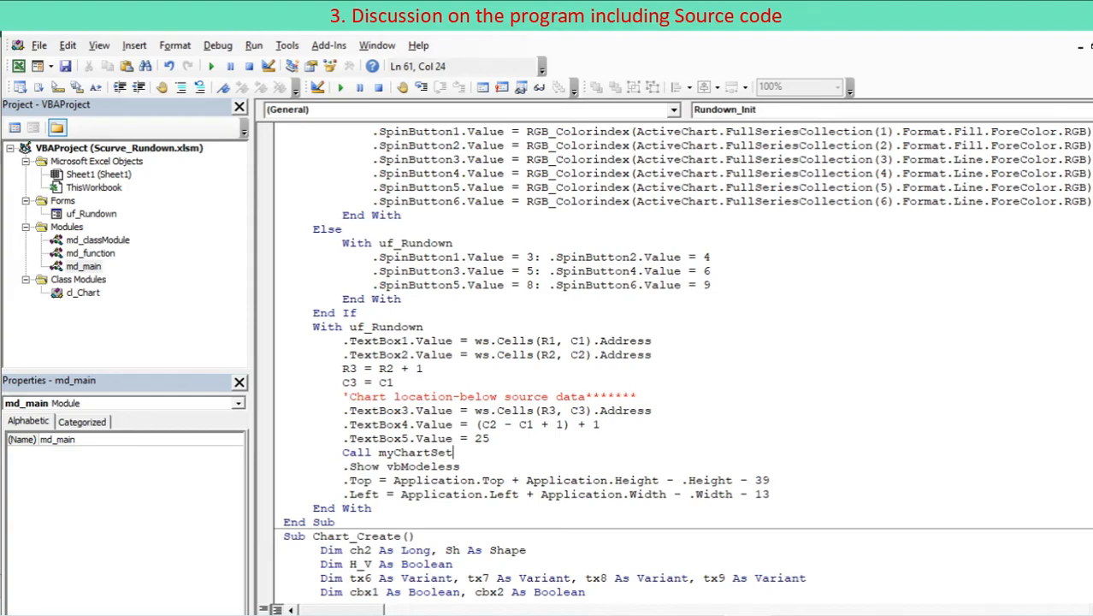
# Step: Open the md_classModule code and examine the myChartSet assignment and the C_Chart declaration
pyautogui.doubleClick(98, 240)
pyautogui.moveTo(313, 174); pyautogui.dragTo(555, 174)
pyautogui.click(335, 145)
pyautogui.moveTo(284, 145); pyautogui.dragTo(482, 146)
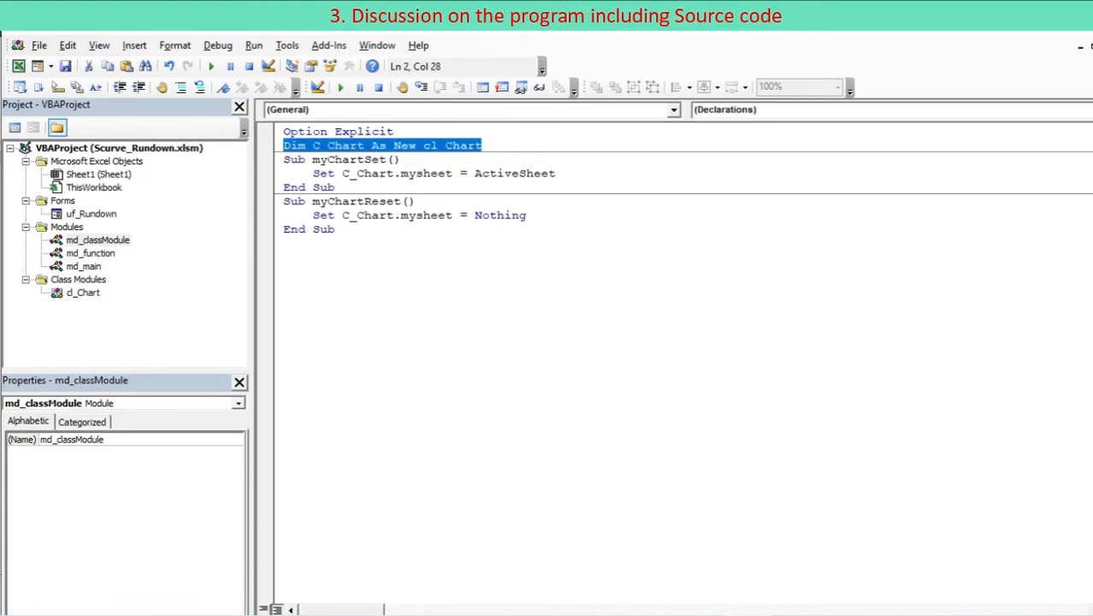
pyautogui.click(484, 145)
# Step: Open the cl_Chart class module and examine its WithEvents declaration of mysheet
pyautogui.doubleClick(83, 292)
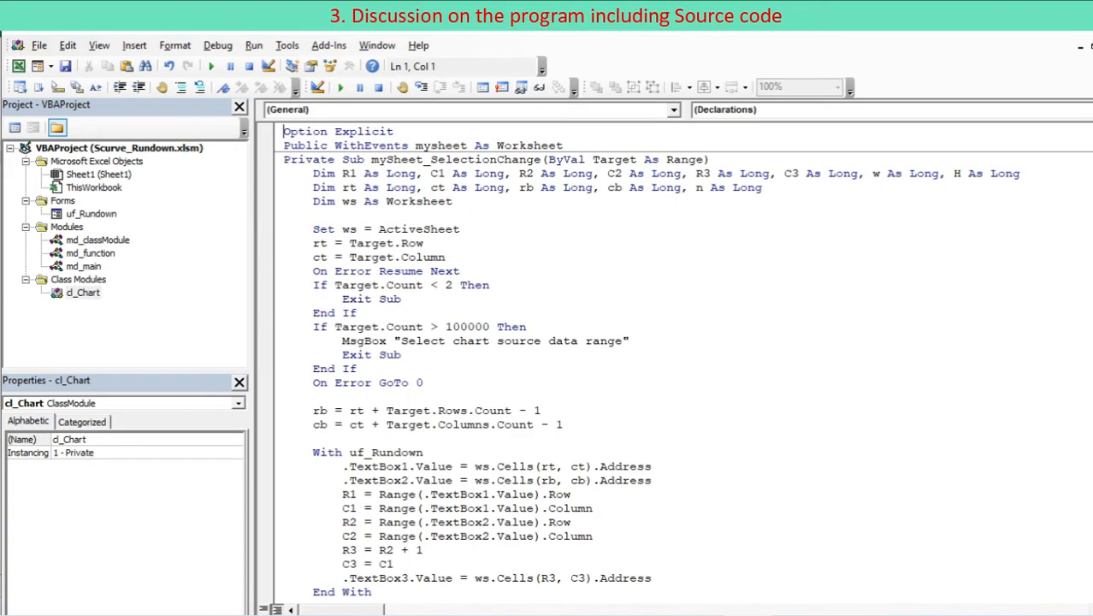
pyautogui.moveTo(284, 145); pyautogui.dragTo(563, 146)
pyautogui.click(425, 243)
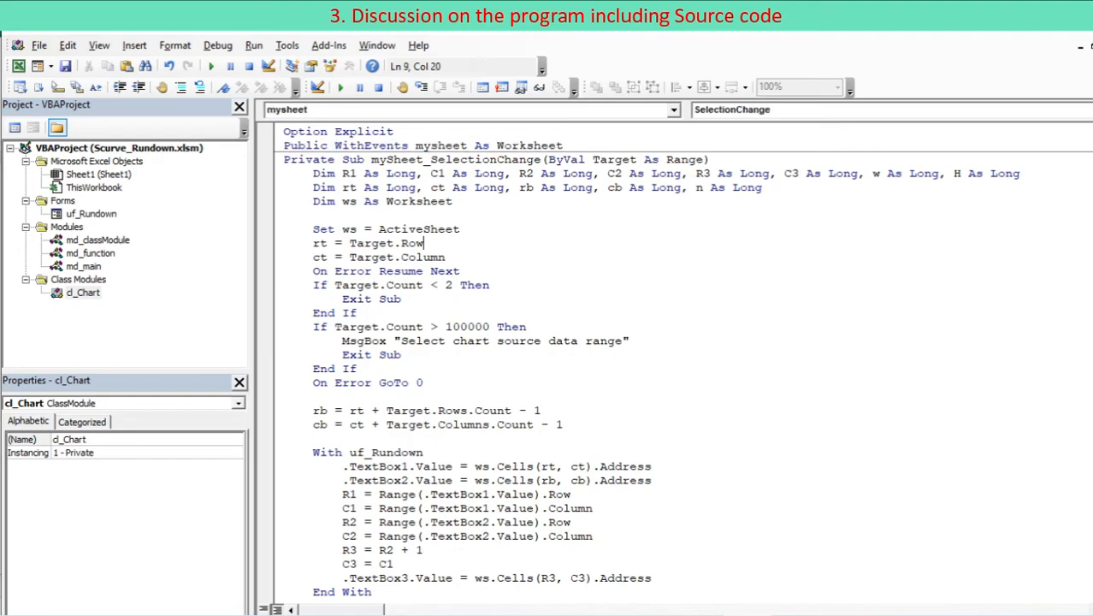
# Step: Examine the mySheet_SelectionChange procedure line by line, from its declarations through the uf_Rundown text box updates
pyautogui.click(284, 160)
pyautogui.press('Down')
pyautogui.press('Down')
pyautogui.press('Down')
pyautogui.press('Down')
pyautogui.press('Down')
pyautogui.press('Down')
pyautogui.press('Down')
pyautogui.press('Down')
pyautogui.press('Down')
pyautogui.press('Down')
pyautogui.press('Down')
pyautogui.press('Down')
pyautogui.press('Down')
pyautogui.press('Down')
pyautogui.press('Down')
pyautogui.press('Down')
pyautogui.press('Down')
pyautogui.press('Down')
pyautogui.press('Down')
pyautogui.press('Down')
pyautogui.press('Down')
pyautogui.press('Down')
pyautogui.press('Down')
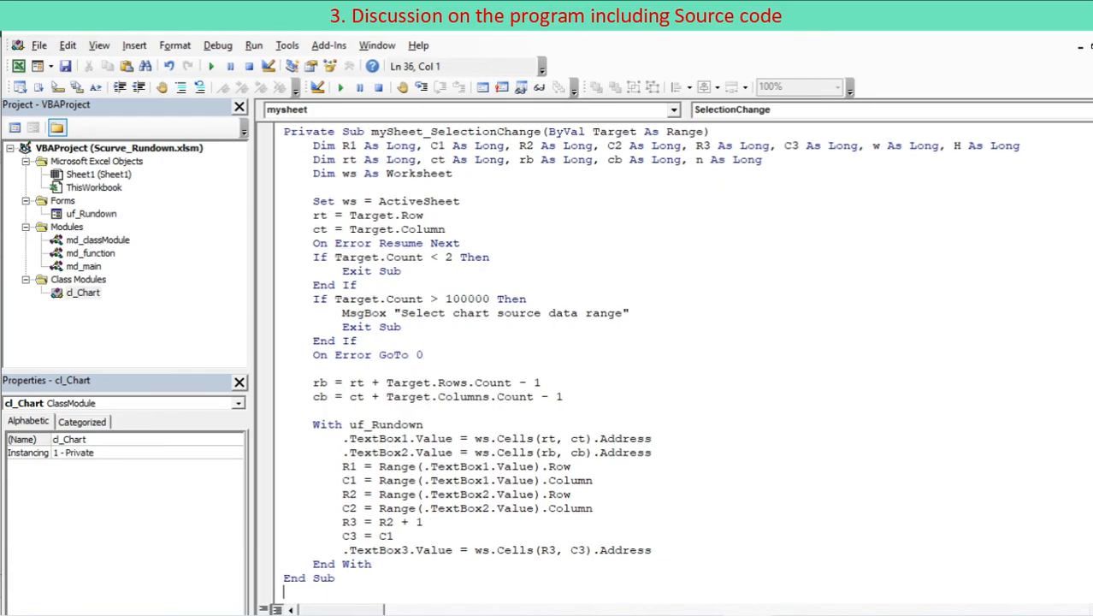